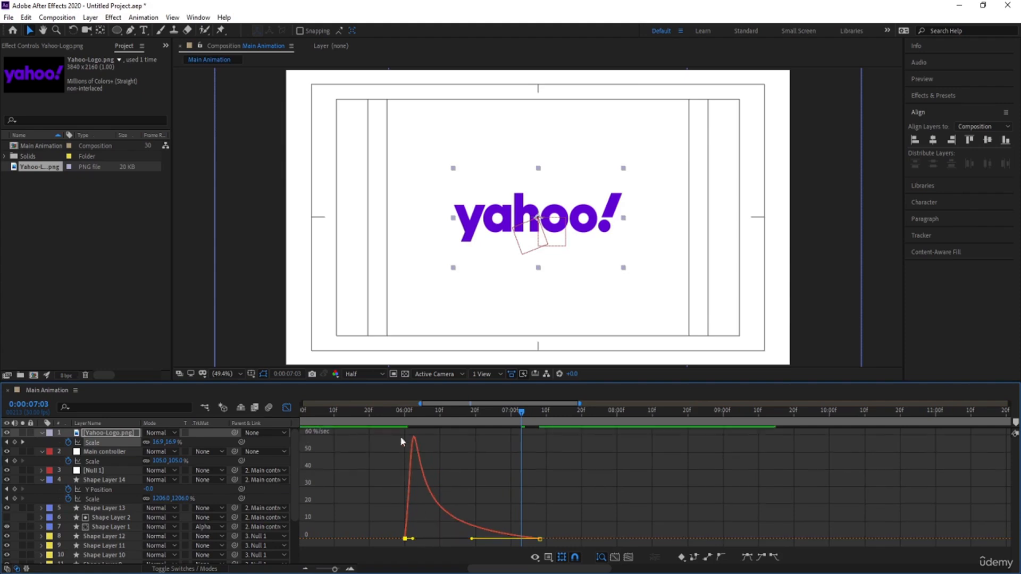
# Preview the logo's scale-in from 0:00:05:19, close the graph editor, and return to the logo's first scale keyframe at 0:00:06:00.
pyautogui.moveTo(395, 414); pyautogui.dragTo(365, 415)
pyautogui.press('space')
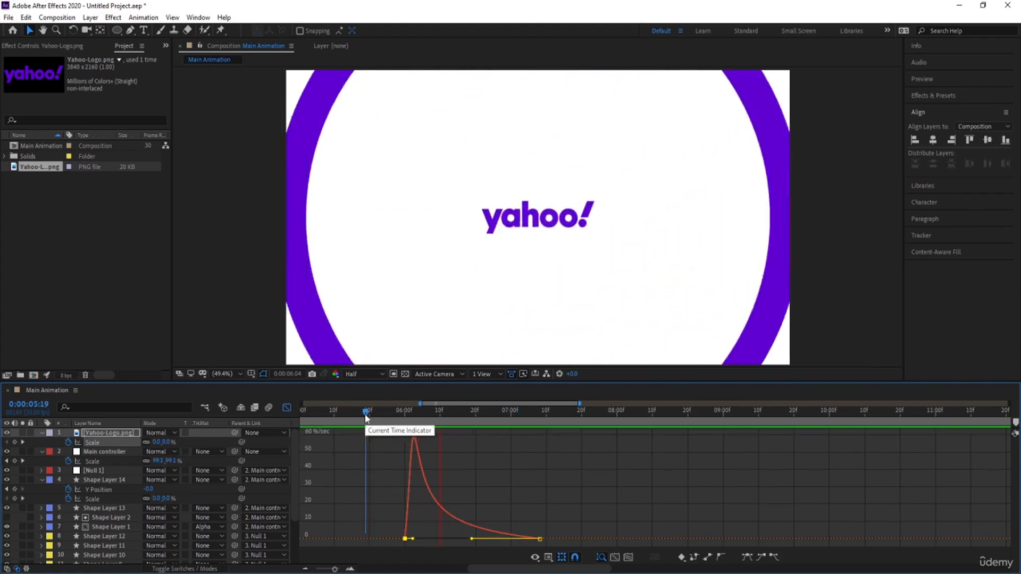
pyautogui.press('space')
pyautogui.click(287, 407)
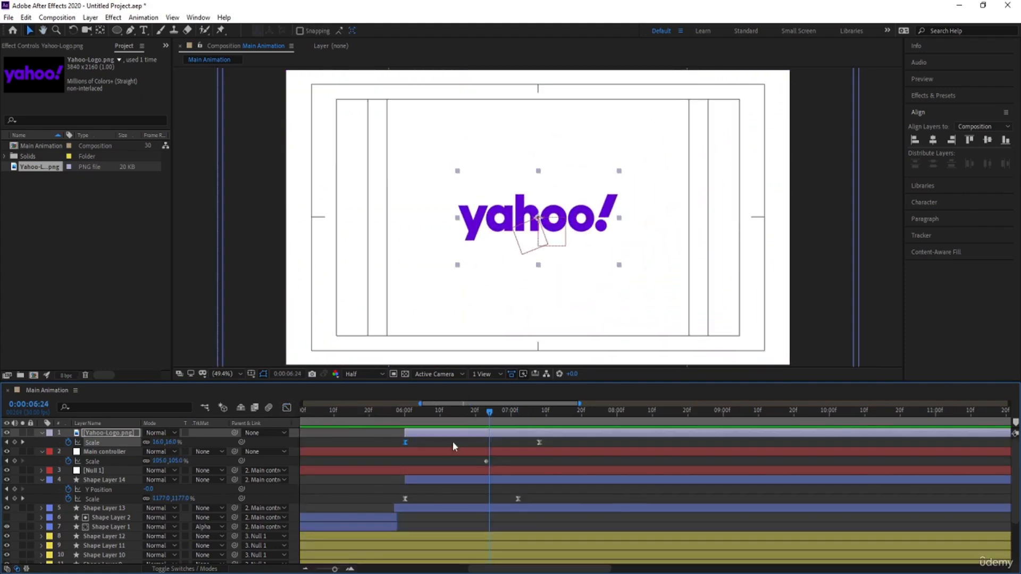
pyautogui.click(418, 420)
pyautogui.moveTo(418, 419); pyautogui.dragTo(407, 419)
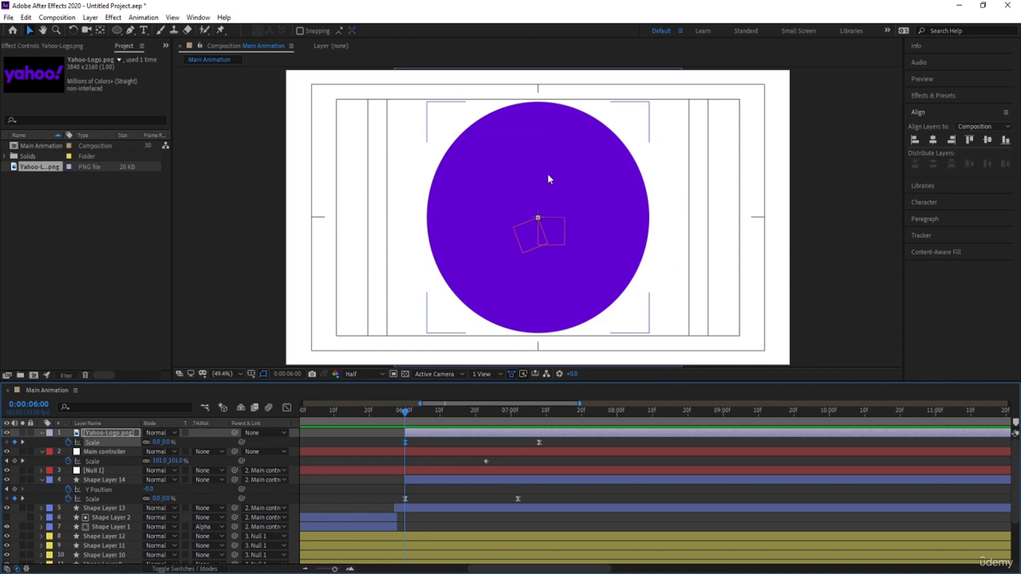
pyautogui.moveTo(444, 404)
pyautogui.mouseDown()
pyautogui.moveTo(458, 404)
pyautogui.moveTo(432, 414)
pyautogui.mouseUp()
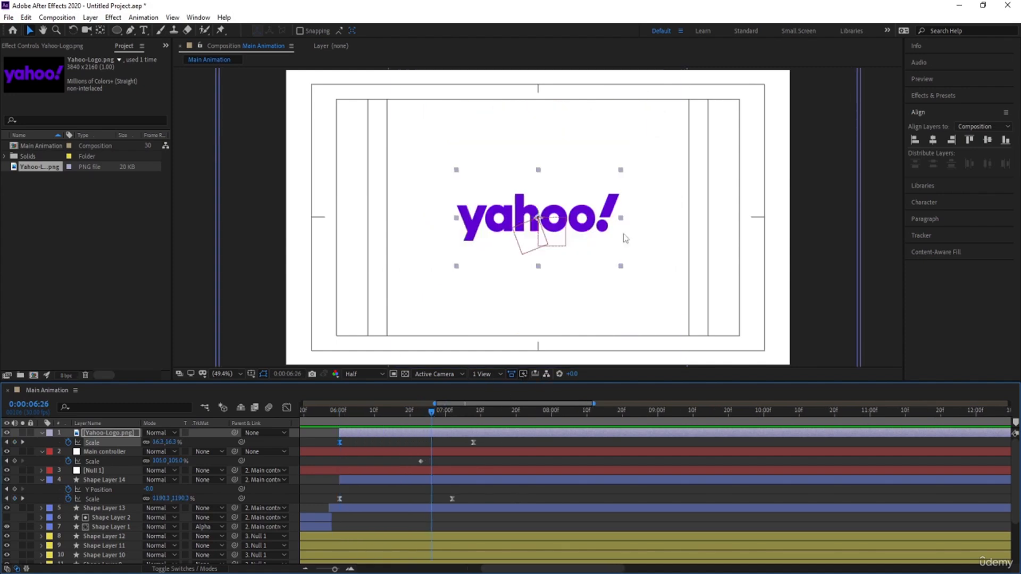
pyautogui.click(339, 421)
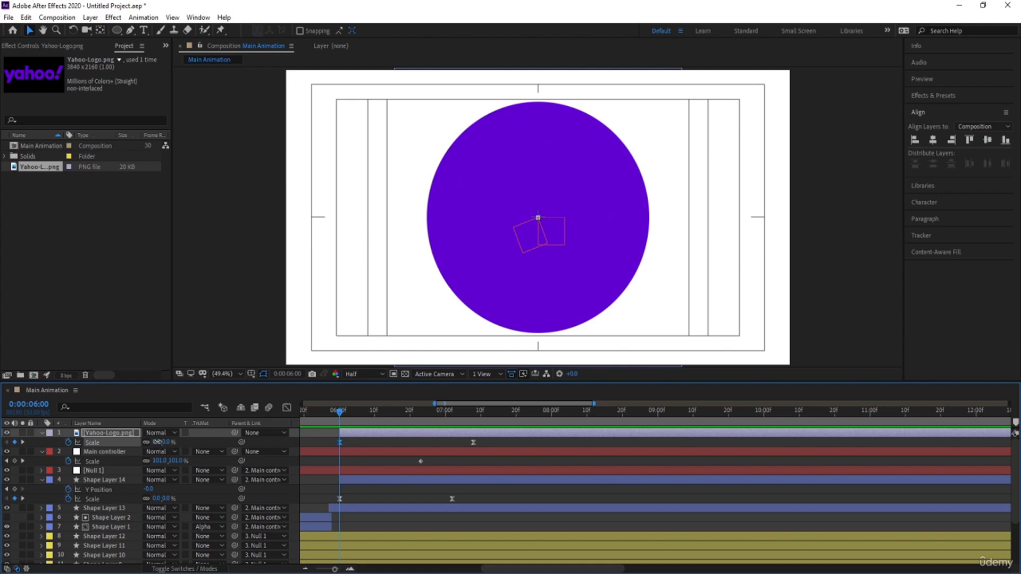
# Try a starting scale of 50% on the Yahoo logo layer's keyframe at 0:00:06:00.
pyautogui.click(160, 442)
pyautogui.write('50')
pyautogui.press('Return')
pyautogui.press('space')
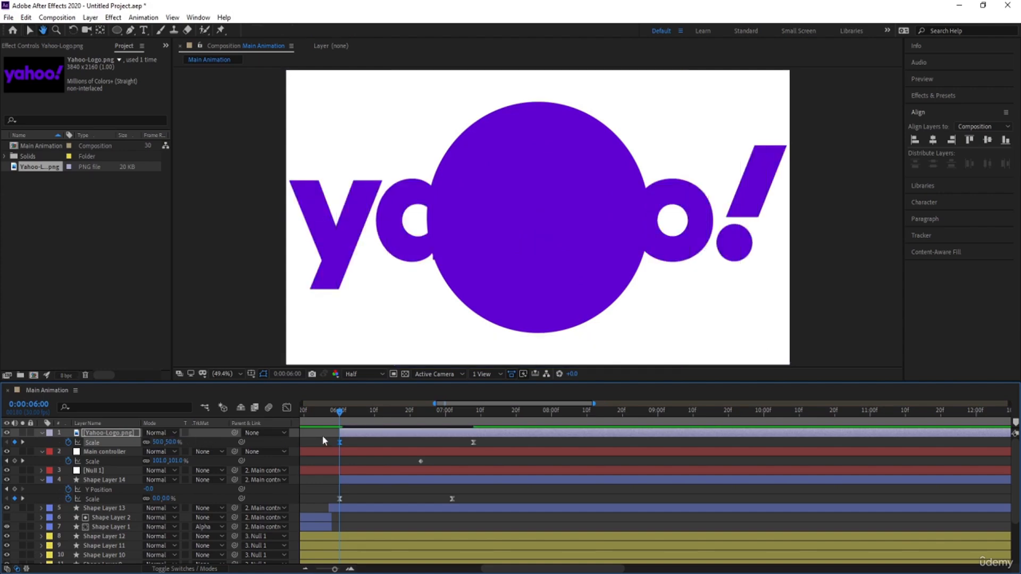
pyautogui.moveTo(338, 423); pyautogui.dragTo(379, 427)
pyautogui.press('j')
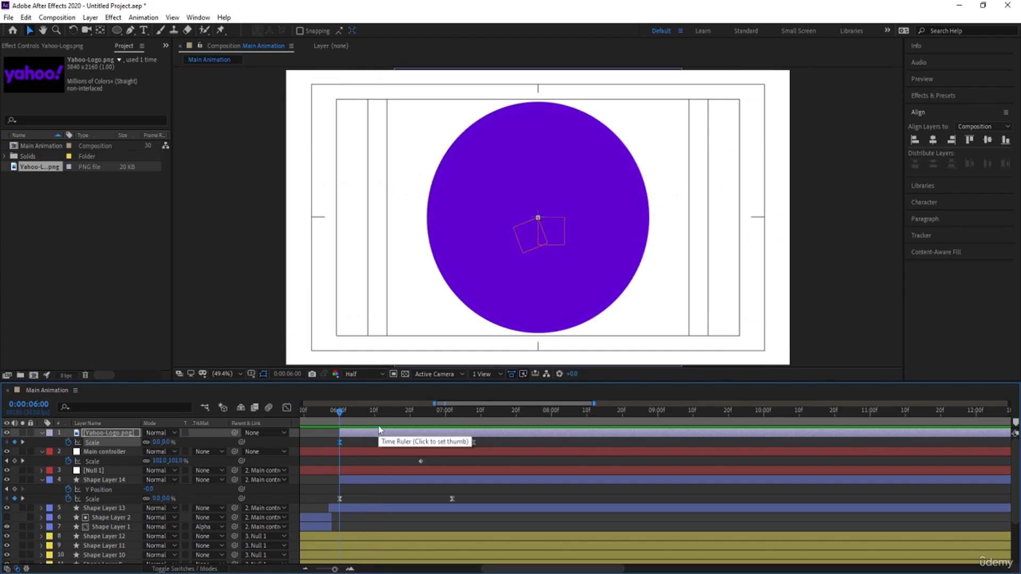
# Set the Yahoo logo layer's first scale keyframe at 0:00:06:00 to 10%.
pyautogui.press('k')
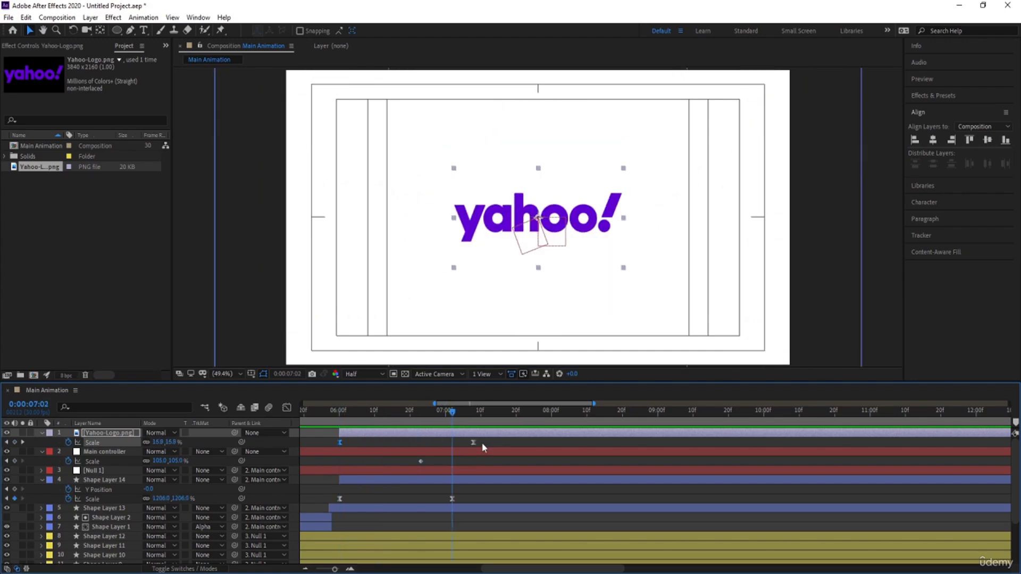
pyautogui.press('k')
pyautogui.press('k')
pyautogui.press('j')
pyautogui.press('j')
pyautogui.press('j')
pyautogui.press('j')
pyautogui.press('k')
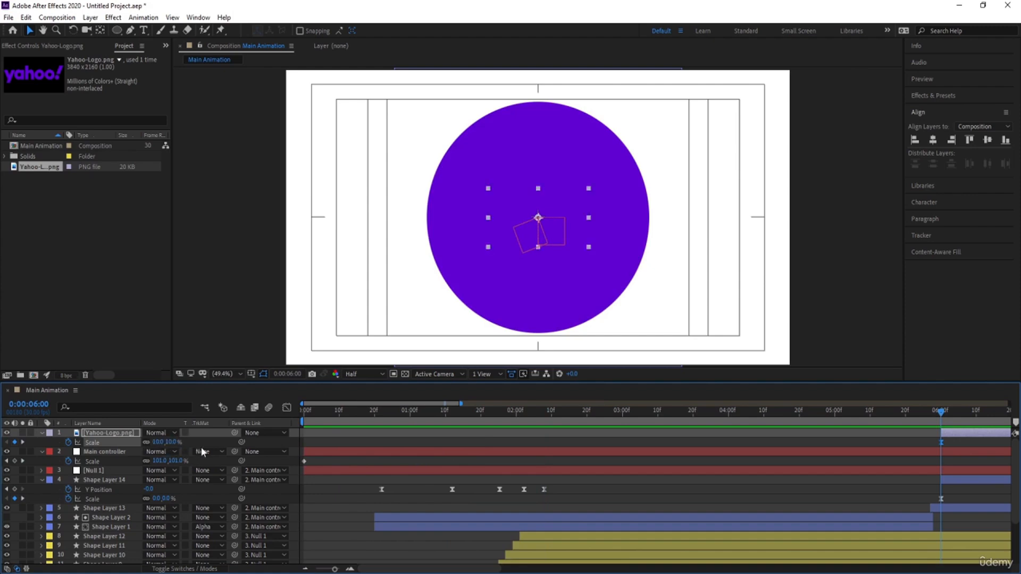
# Preview the logo reveal from 0:00:04:27, then play the composition from its beginning with the whole timeline in view.
pyautogui.press('space')
pyautogui.press('k')
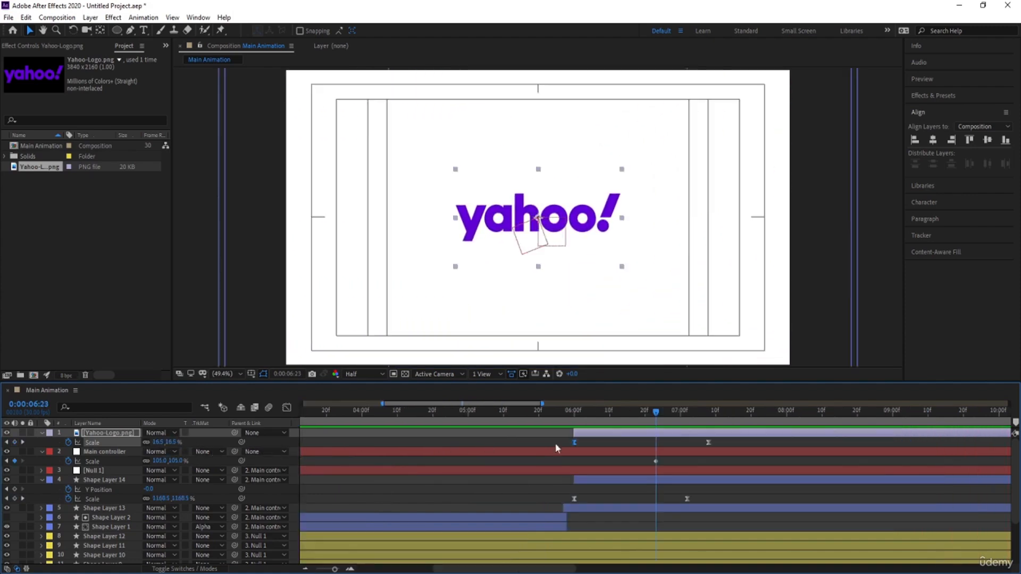
pyautogui.moveTo(574, 412); pyautogui.dragTo(459, 423)
pyautogui.press('space')
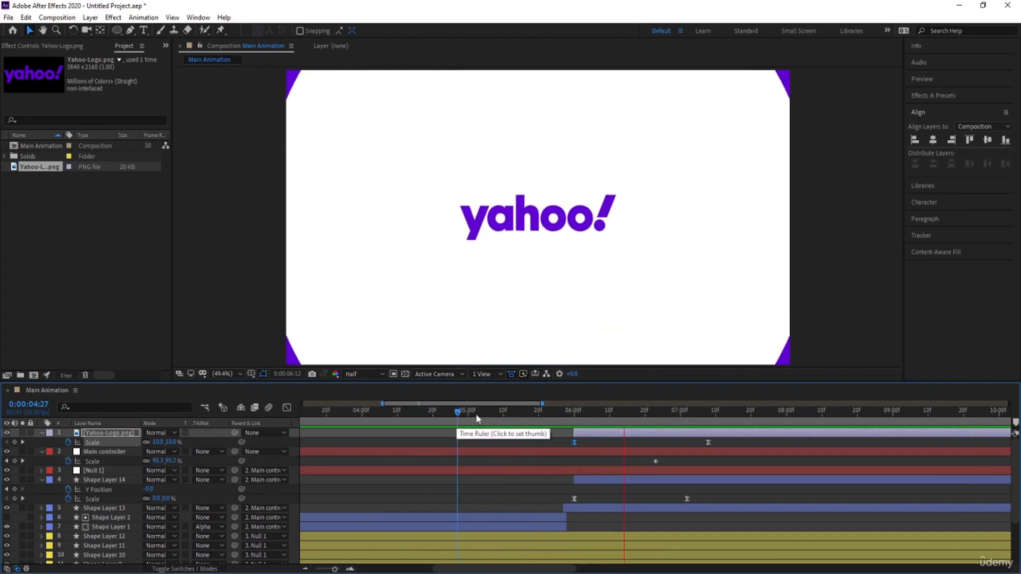
pyautogui.press('space')
pyautogui.press('-')
pyautogui.press('-')
pyautogui.press('-')
pyautogui.press('-')
pyautogui.press('Home')
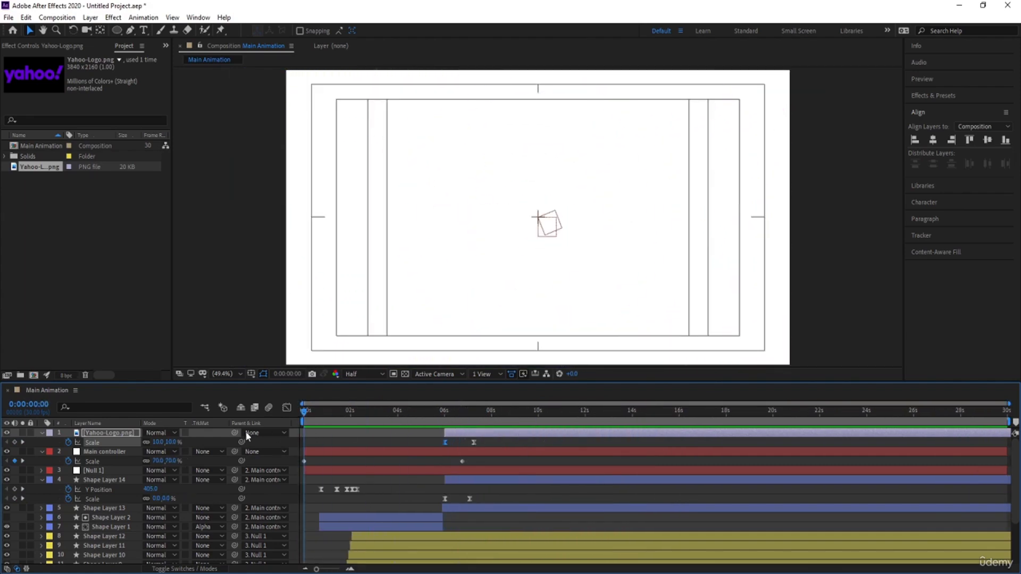
pyautogui.press('space')
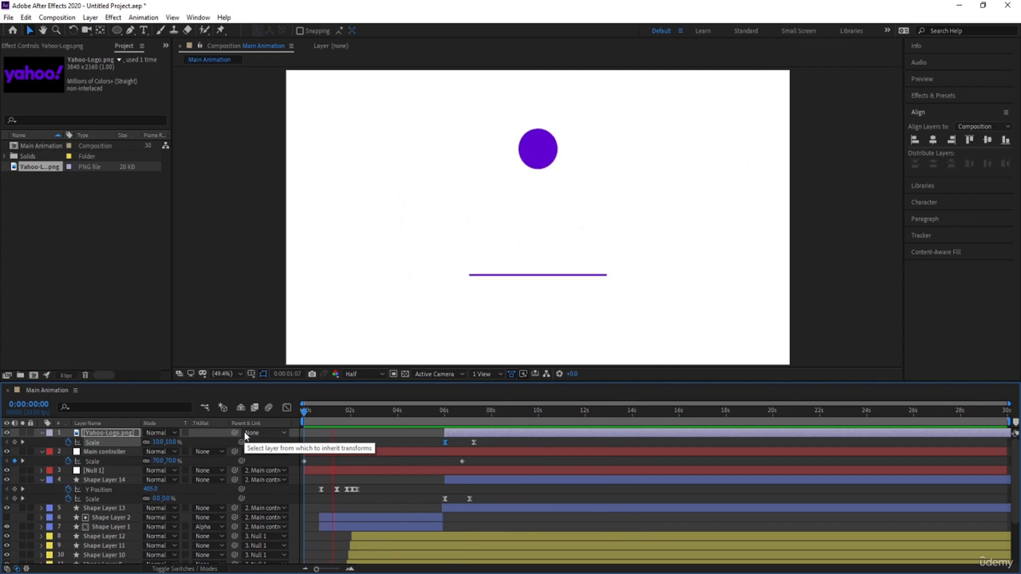
pyautogui.press('space')
# Collapse the layers' keyframe properties and add a light grey EBEBEB background solid beneath all other layers.
pyautogui.click(321, 437)
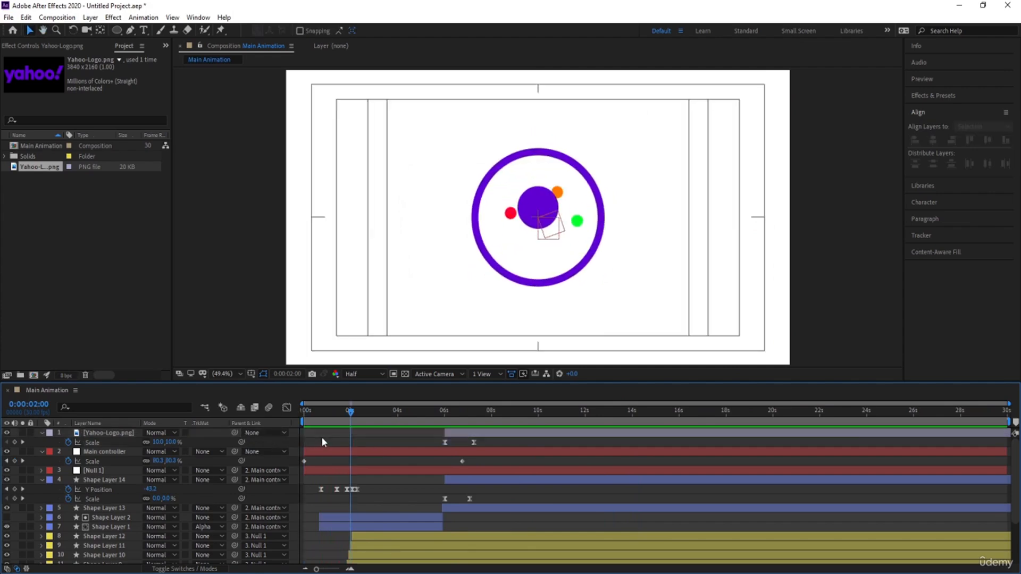
pyautogui.press('u')
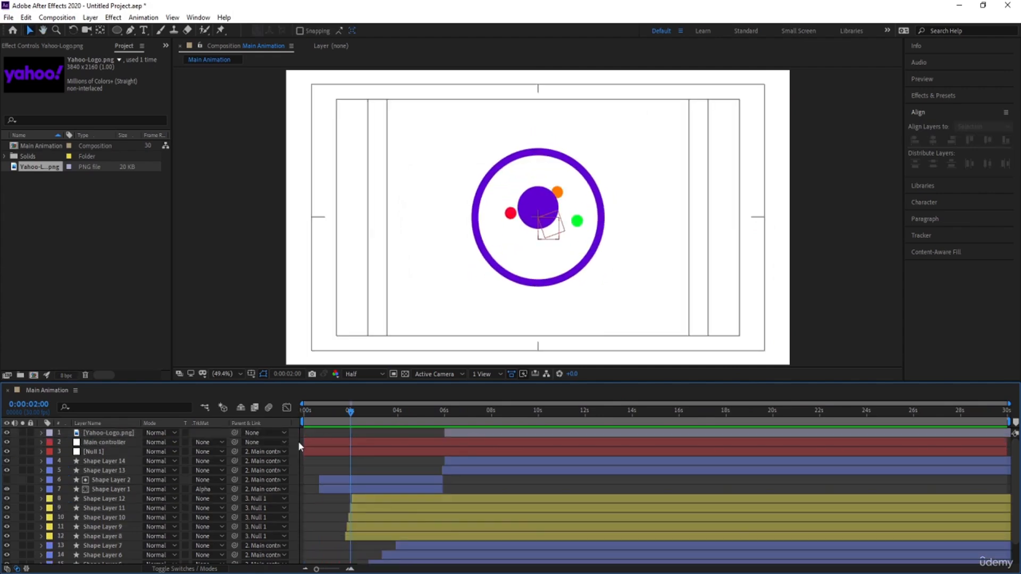
pyautogui.hotkey('ctrl', 'y')
pyautogui.click(227, 349)
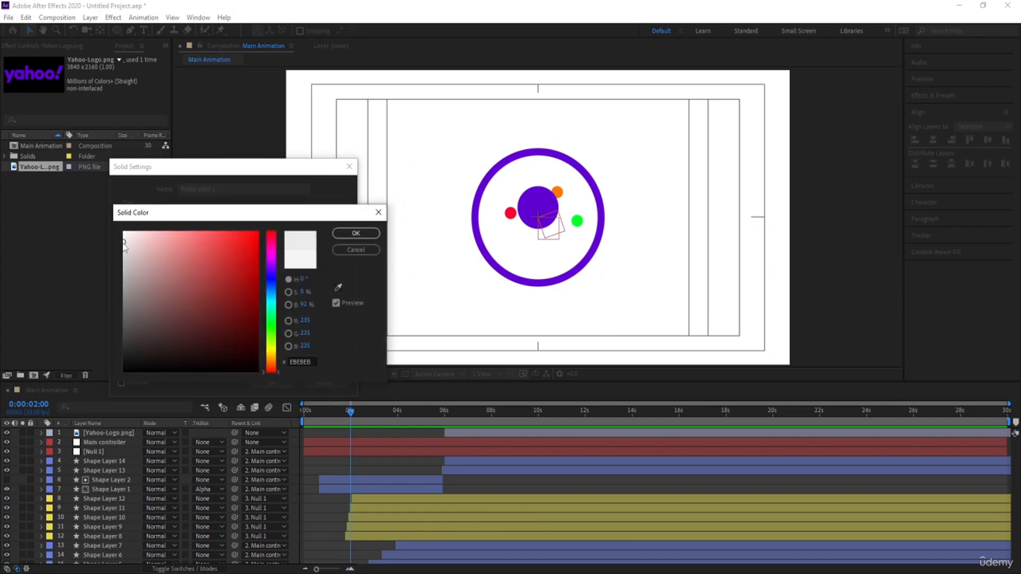
pyautogui.press('Return')
pyautogui.press('Return')
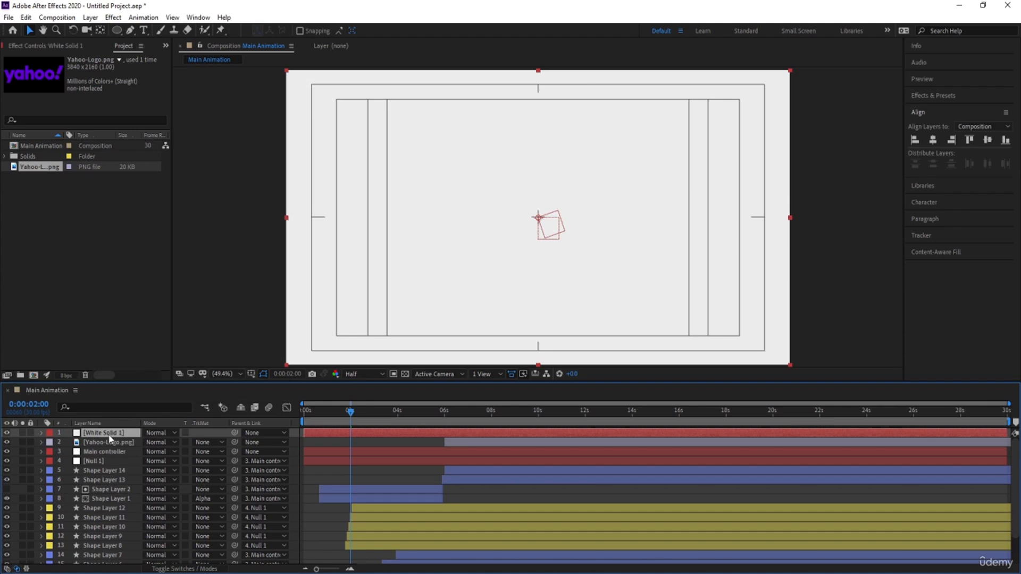
pyautogui.moveTo(134, 568); pyautogui.dragTo(126, 567)
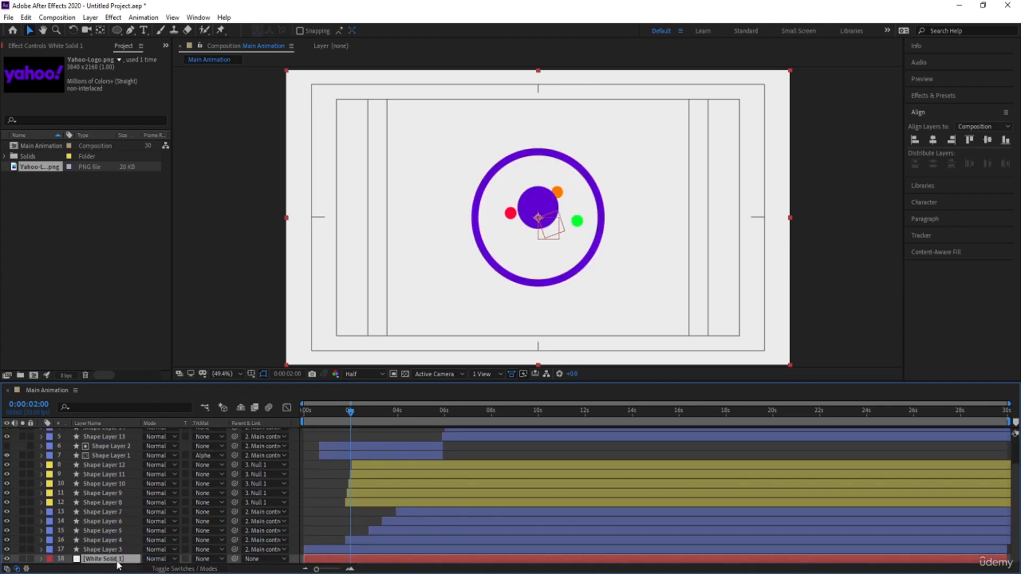
pyautogui.press('space')
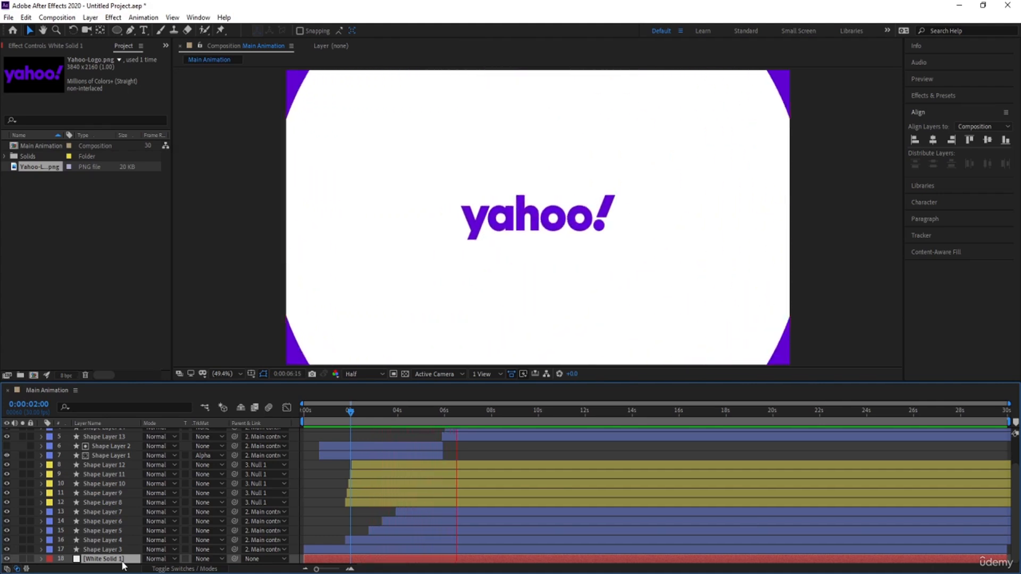
pyautogui.press('space')
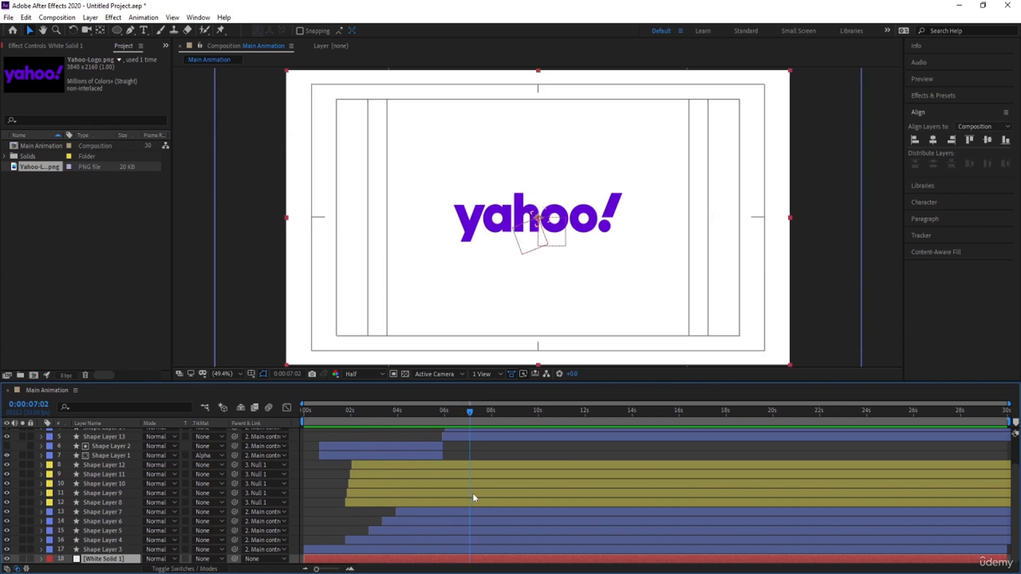
# Solo Shape Layer 4 to preview its expanding ring on its own around 0:00:02:00, and turn the solo off.
pyautogui.moveTo(377, 416); pyautogui.dragTo(351, 417)
pyautogui.click(356, 541)
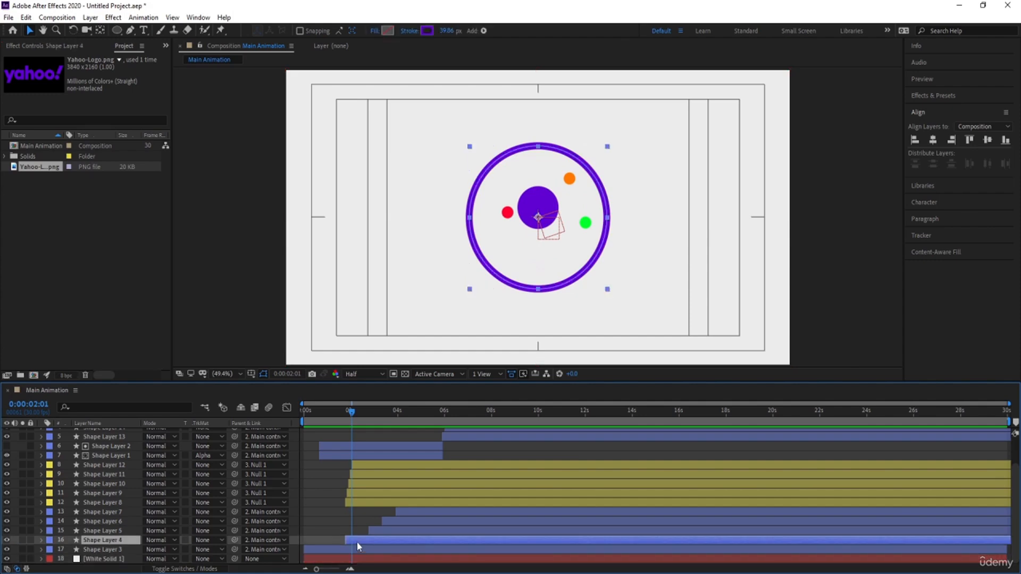
pyautogui.click(23, 541)
pyautogui.press('space')
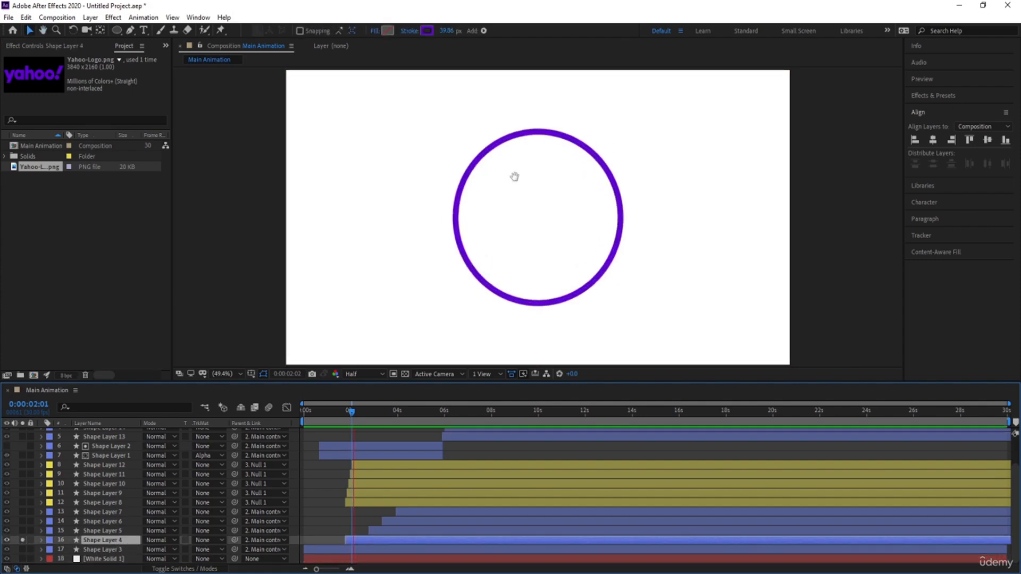
pyautogui.press('space')
pyautogui.press('space')
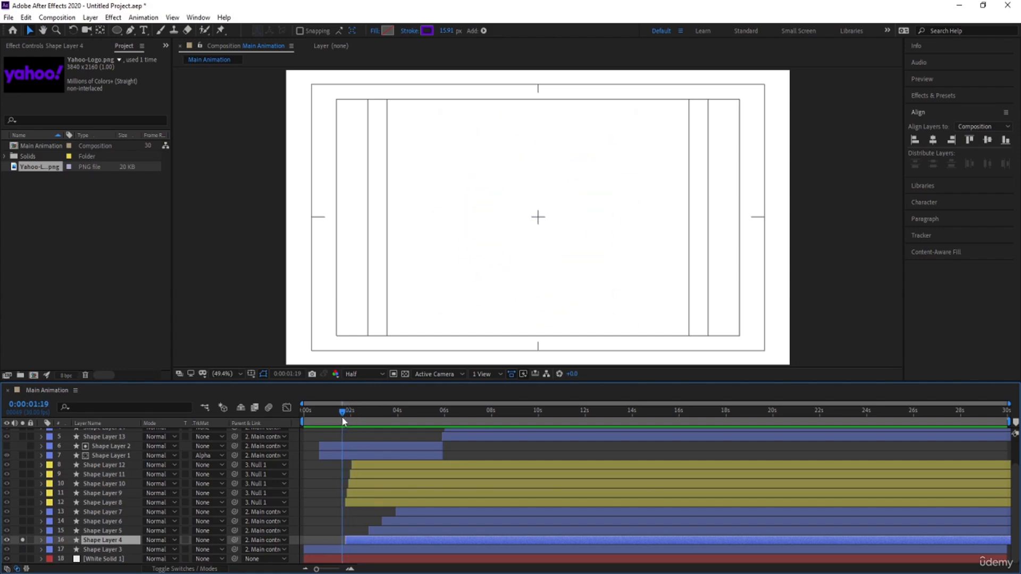
pyautogui.press('space')
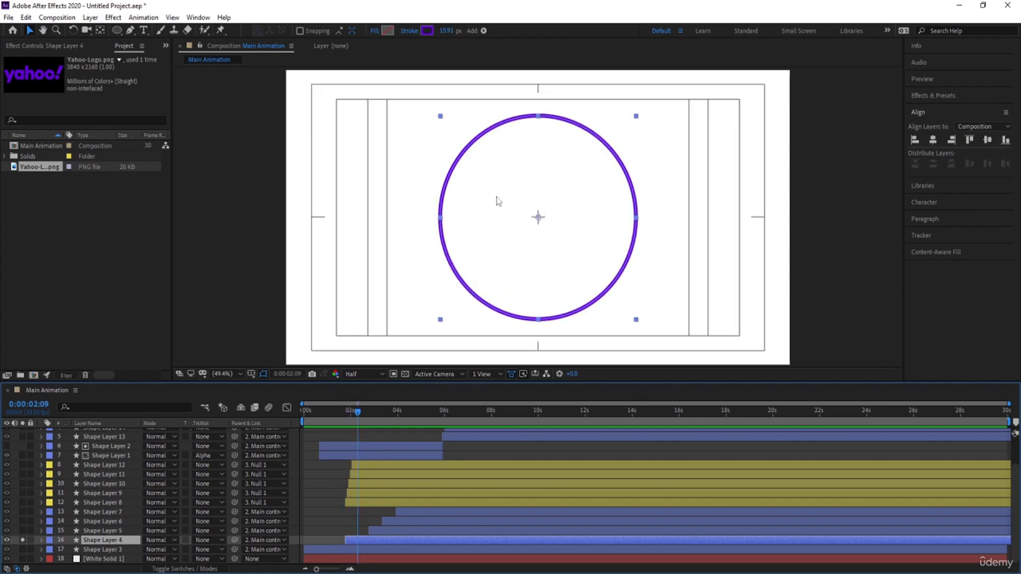
pyautogui.press('space')
pyautogui.press('space')
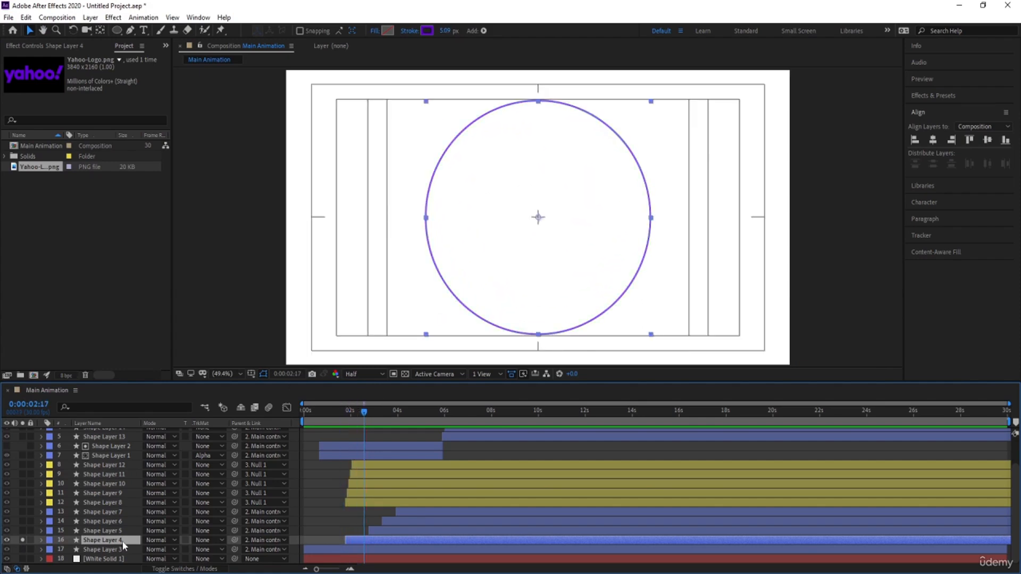
pyautogui.click(23, 540)
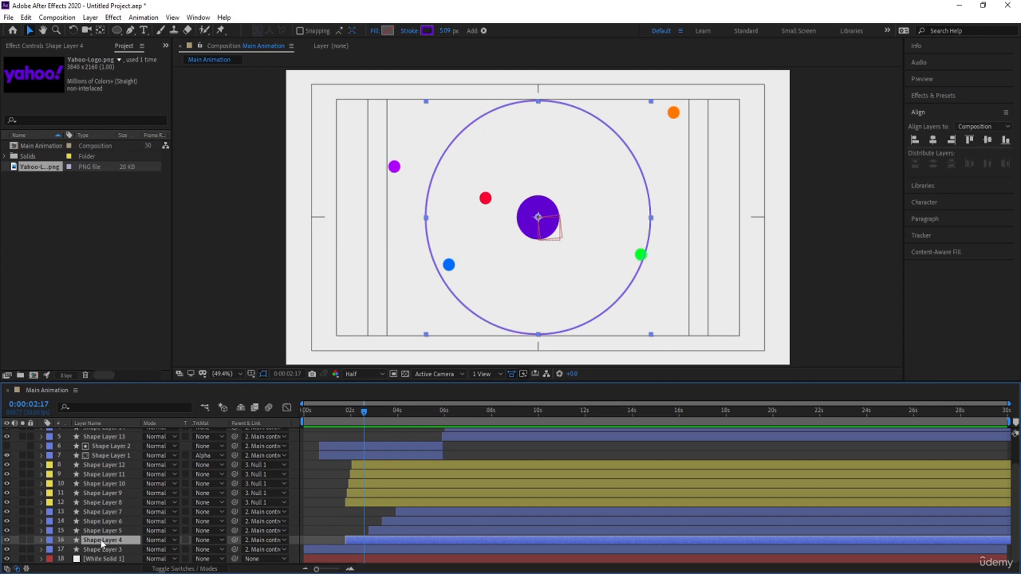
# Duplicate Shape Layer 4, place the copy above all layers, and make it start at 0:00:06:02.
pyautogui.moveTo(101, 542); pyautogui.dragTo(109, 433)
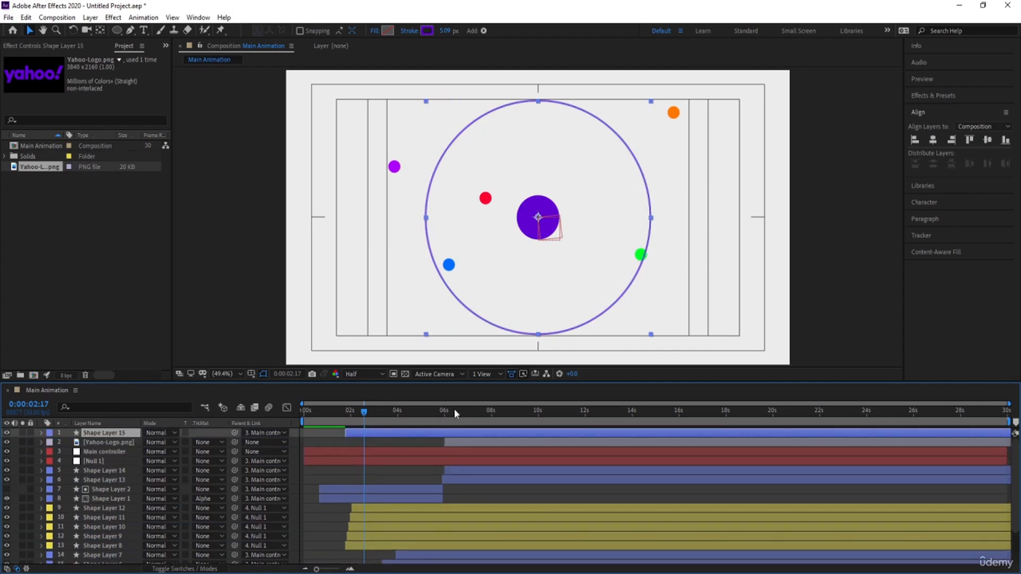
pyautogui.moveTo(454, 409); pyautogui.dragTo(447, 414)
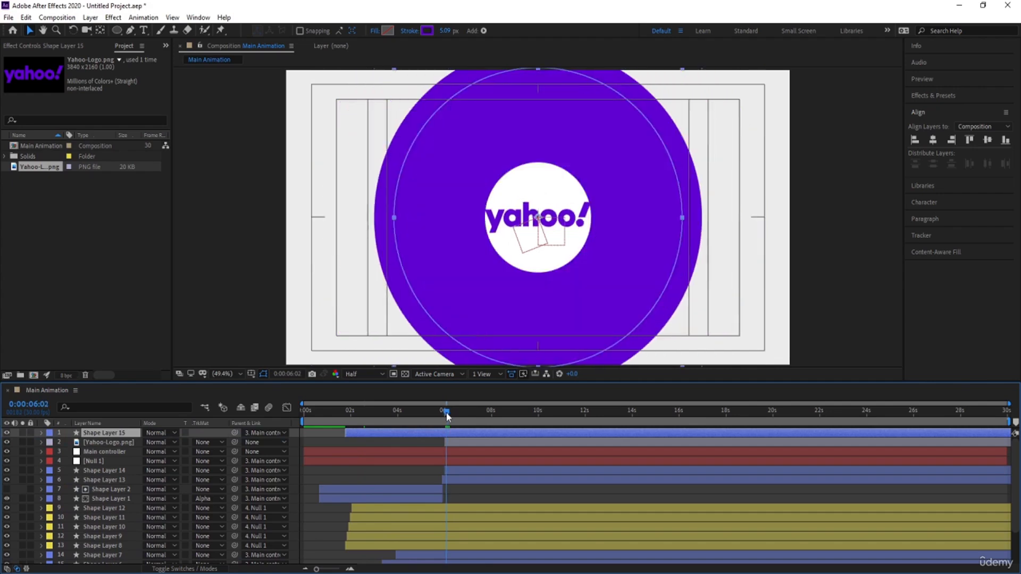
pyautogui.hotkey('alt', '[')
# Play back the animation to check the duplicated ring's timing around the logo reveal.
pyautogui.press('space')
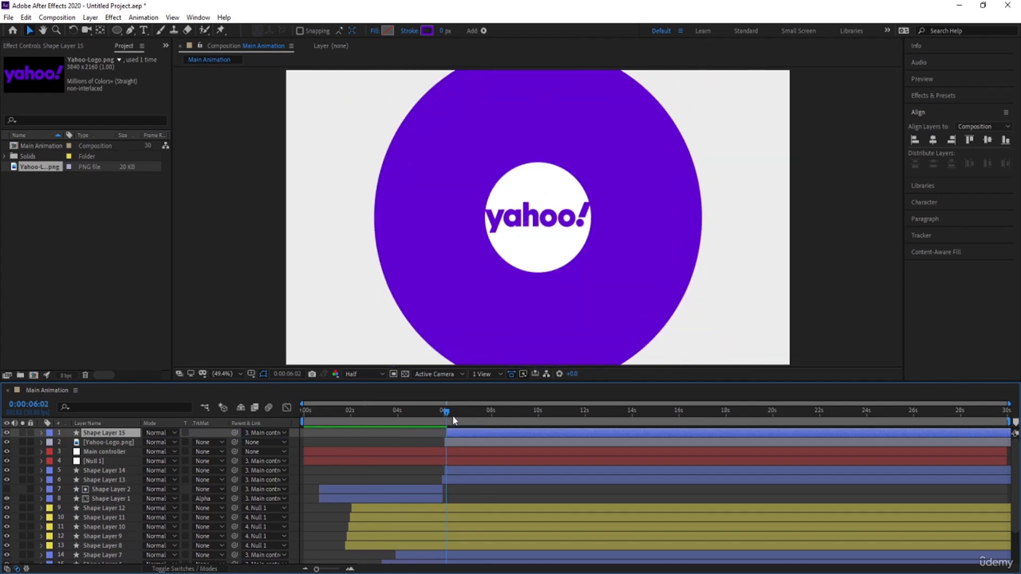
pyautogui.click(419, 420)
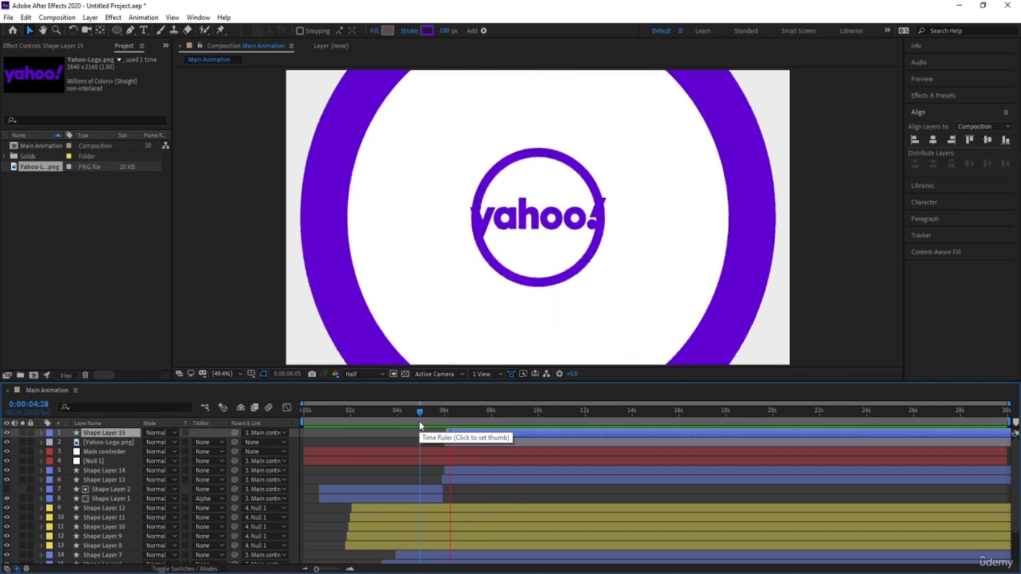
pyautogui.moveTo(420, 420); pyautogui.dragTo(350, 421)
pyautogui.press('space')
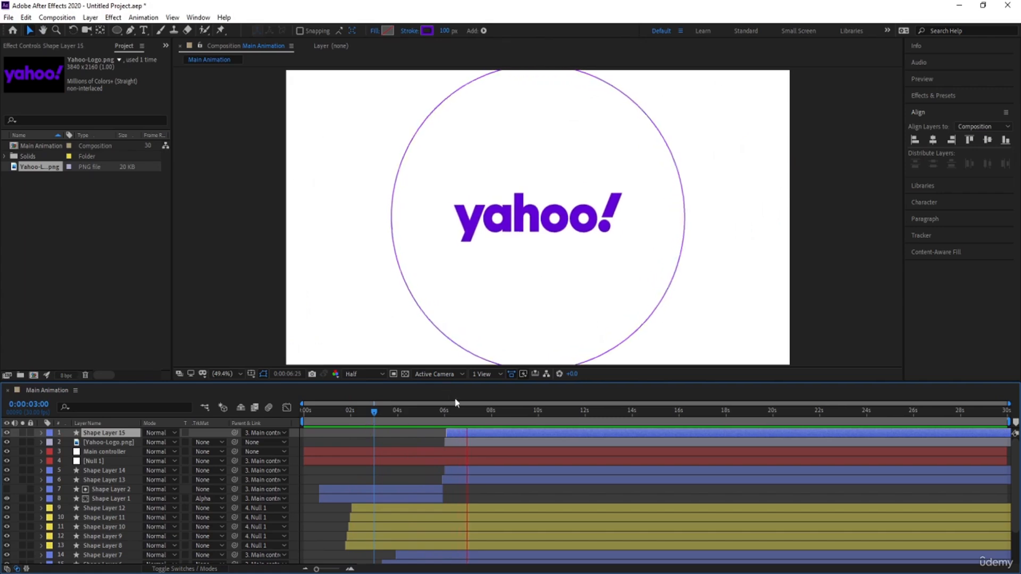
pyautogui.press('space')
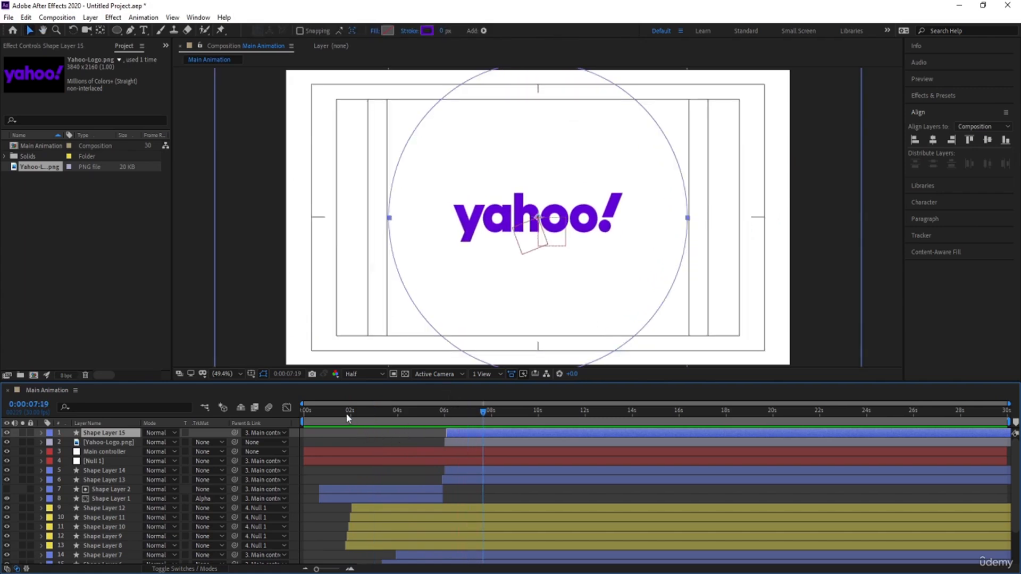
# Set Shape Layer 14's fill to the background's light grey EBEBEB, sampled from the frame at 0:00:06:04.
pyautogui.click(346, 413)
pyautogui.moveTo(347, 417); pyautogui.dragTo(448, 428)
pyautogui.click(447, 473)
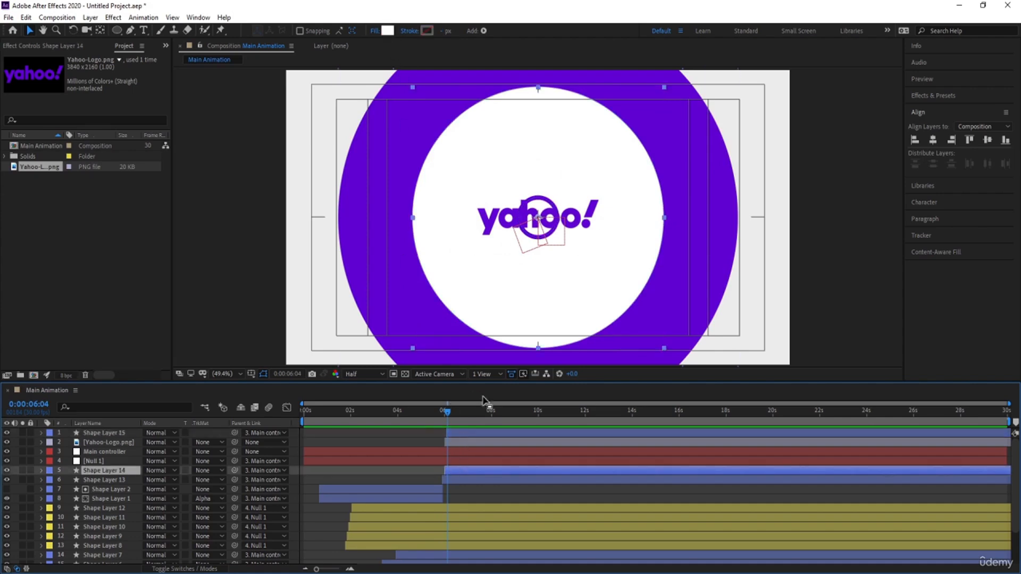
pyautogui.press('F2')
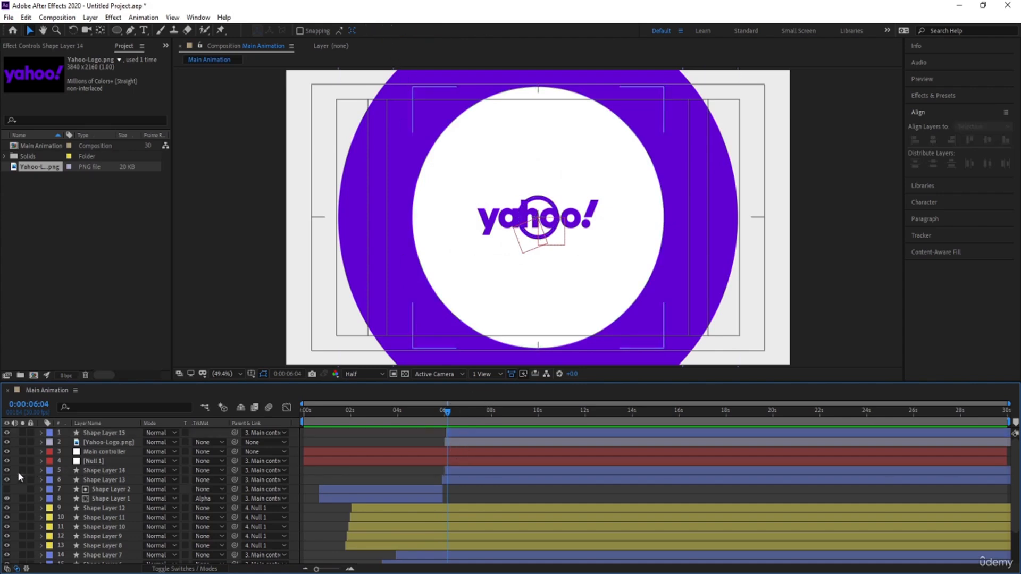
pyautogui.click(447, 470)
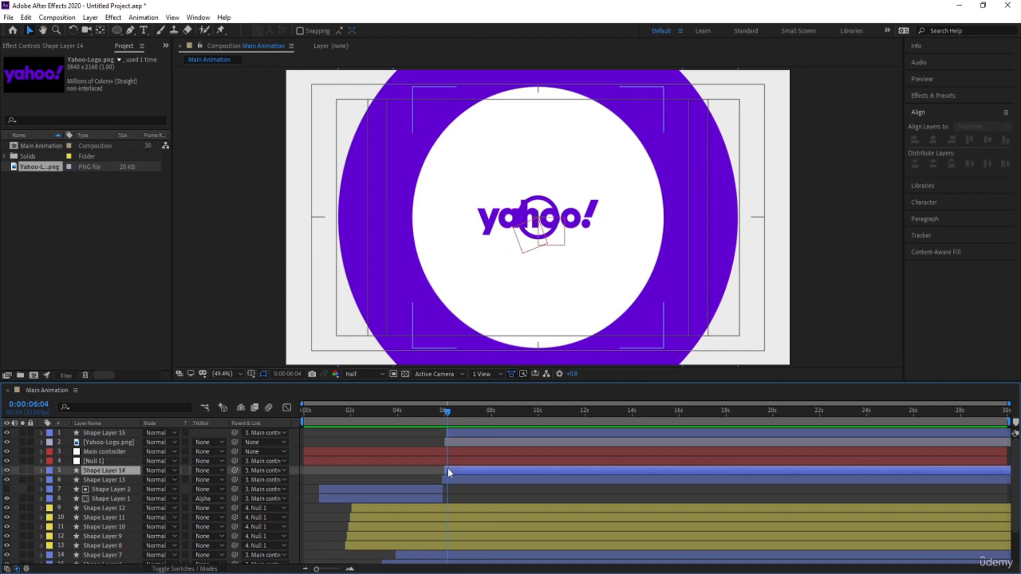
pyautogui.click(388, 31)
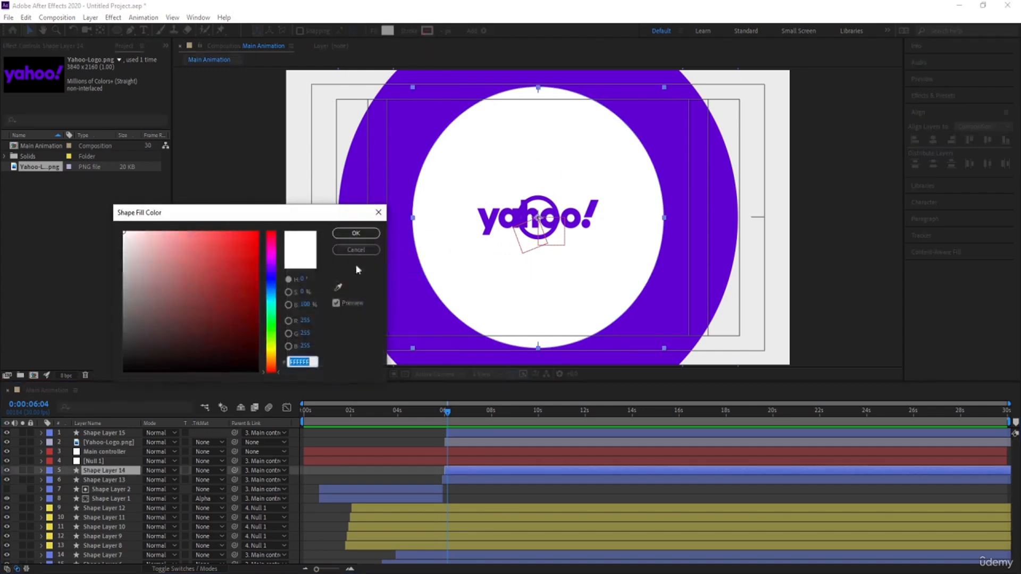
pyautogui.click(339, 288)
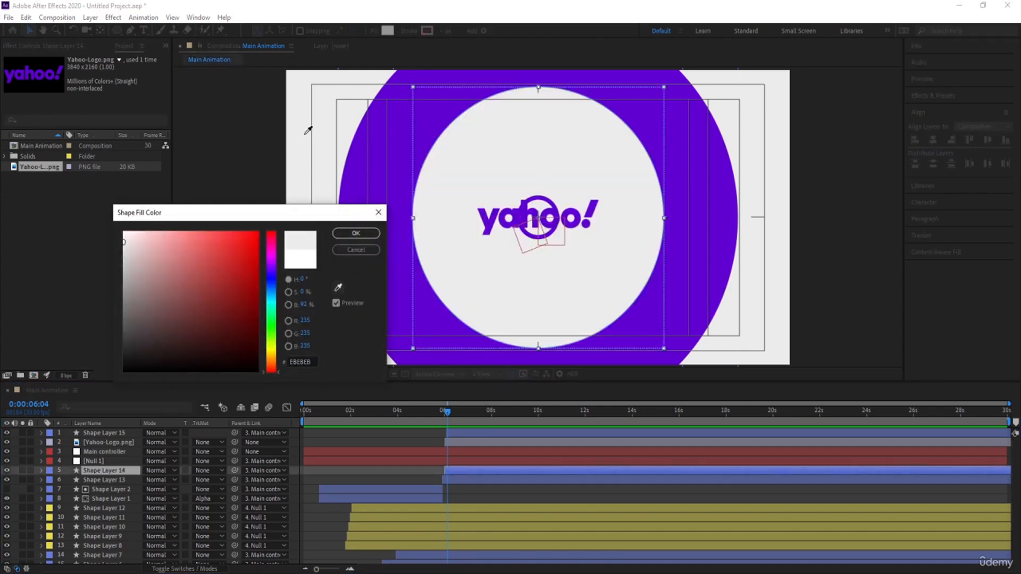
pyautogui.click(308, 130)
pyautogui.click(356, 233)
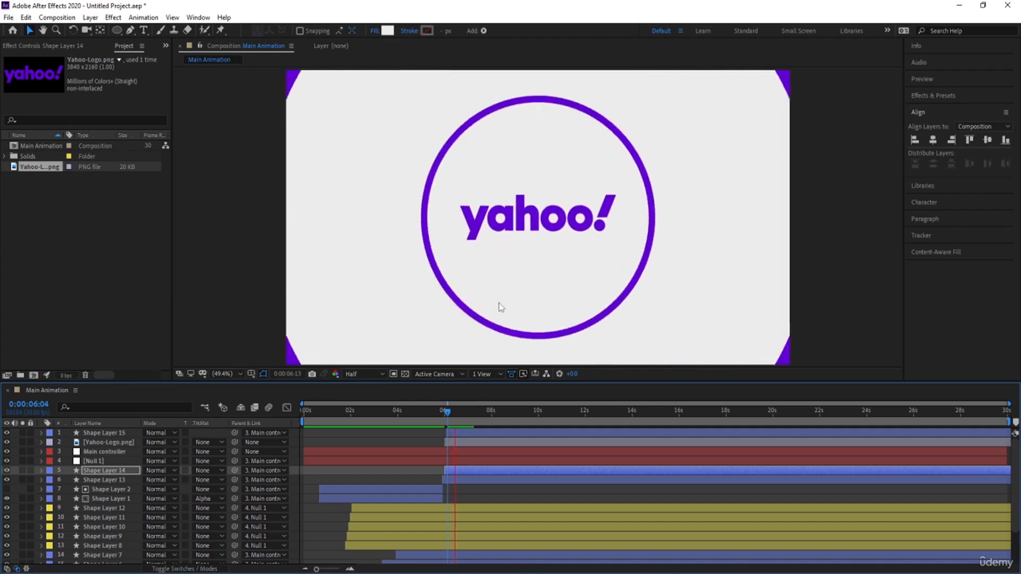
# Play back the animation from the start to check the grey reveal circle against the background.
pyautogui.press('space')
pyautogui.click(296, 414)
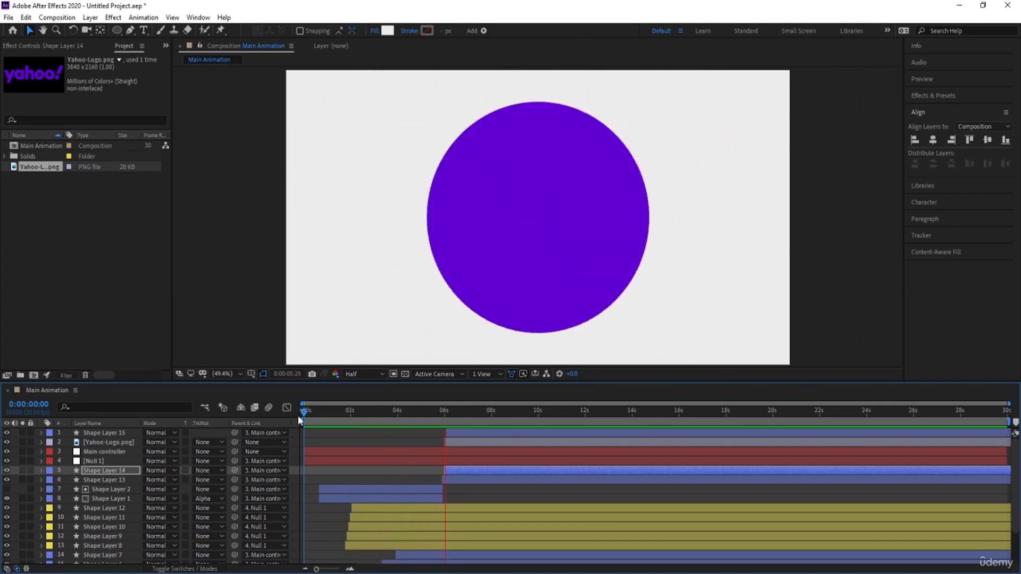
pyautogui.click(353, 439)
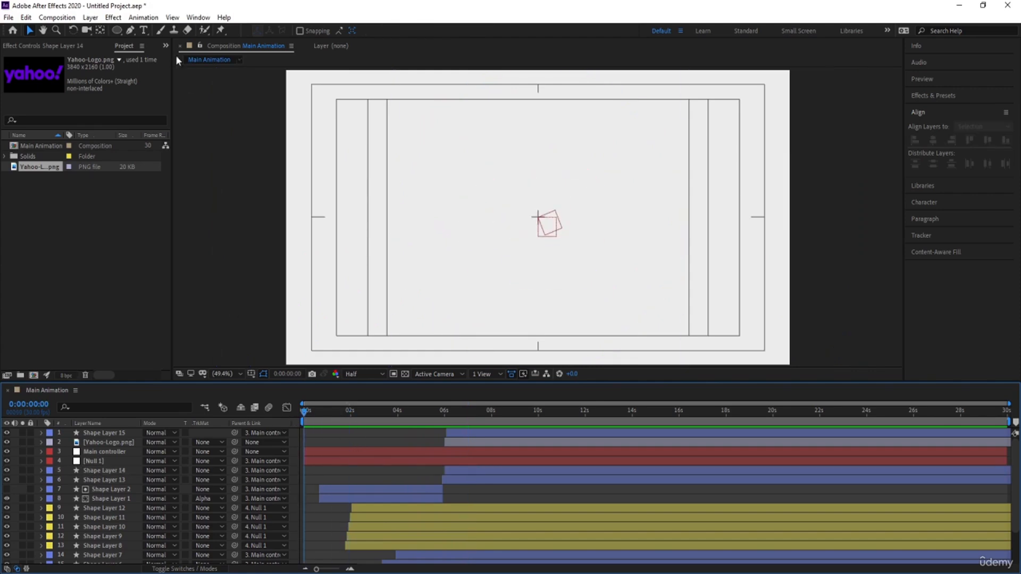
# Draw a large circle with a white FFFFFF fill on the left side of the frame as a new shape layer.
pyautogui.click(121, 31)
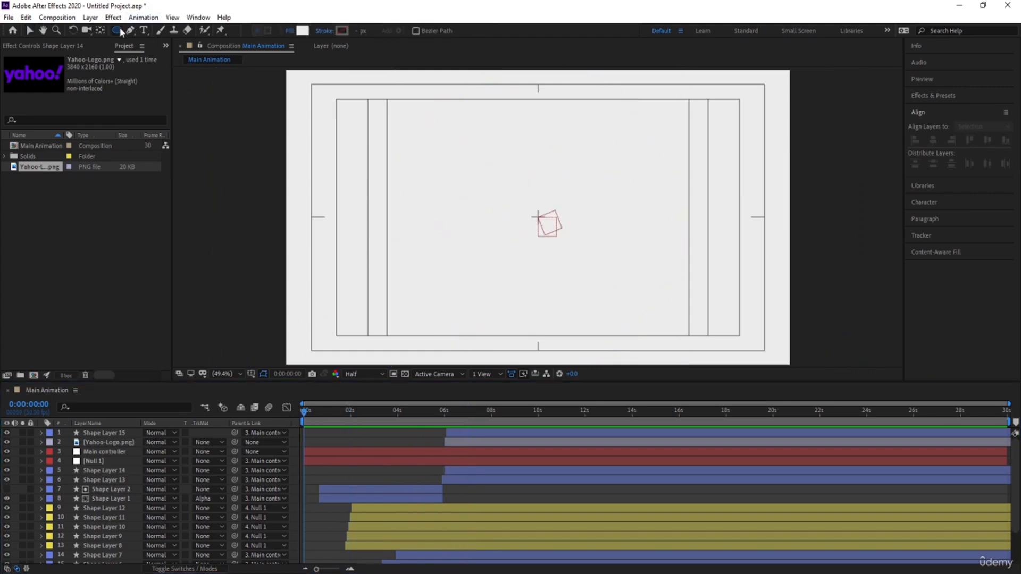
pyautogui.click(302, 30)
pyautogui.press('Num_Lock')
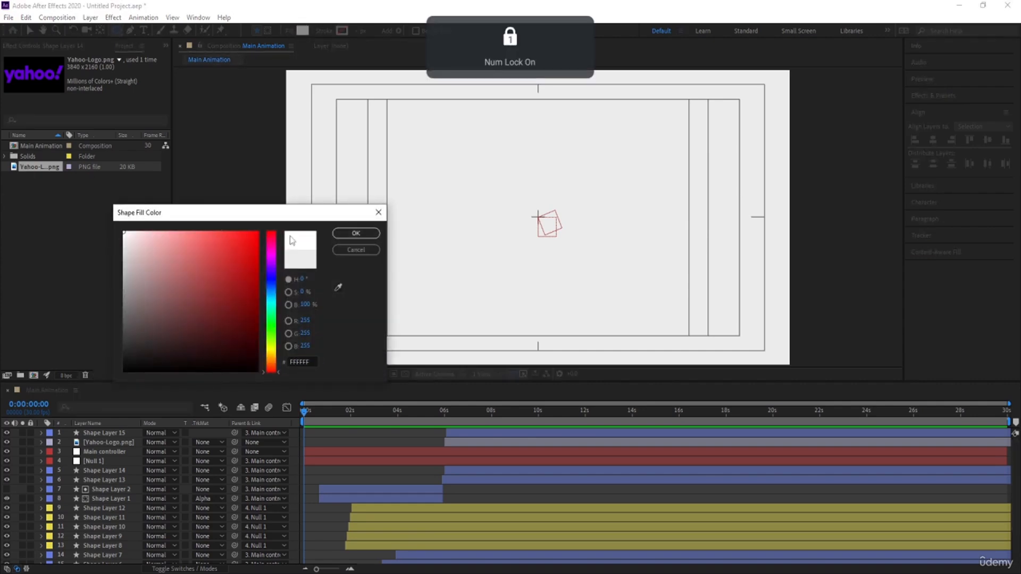
pyautogui.click(354, 232)
pyautogui.moveTo(272, 101); pyautogui.dragTo(497, 335)
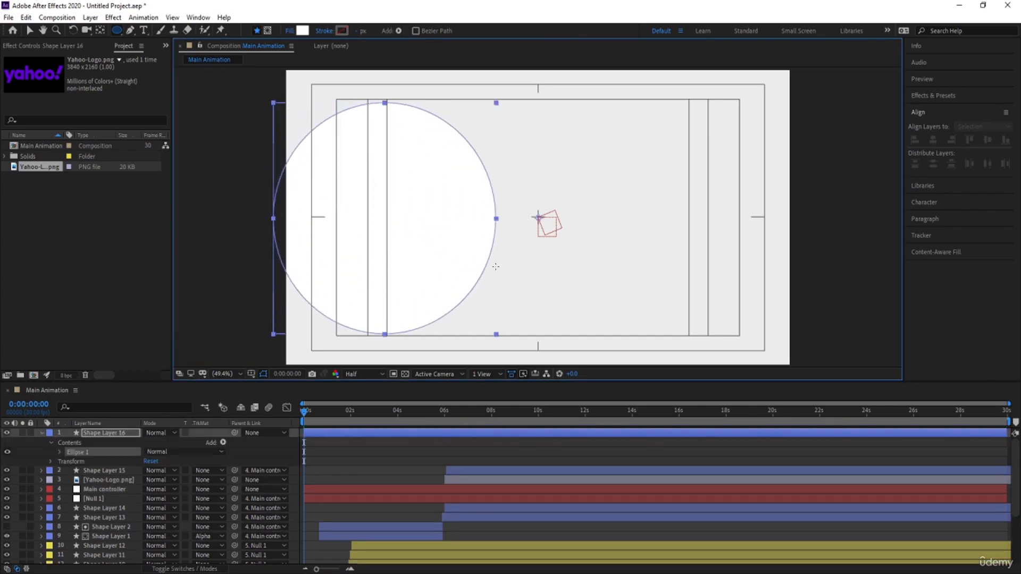
# Centre the new circle's anchor point and move the circle to the frame's upper-left corner.
pyautogui.click(388, 453)
pyautogui.click(346, 433)
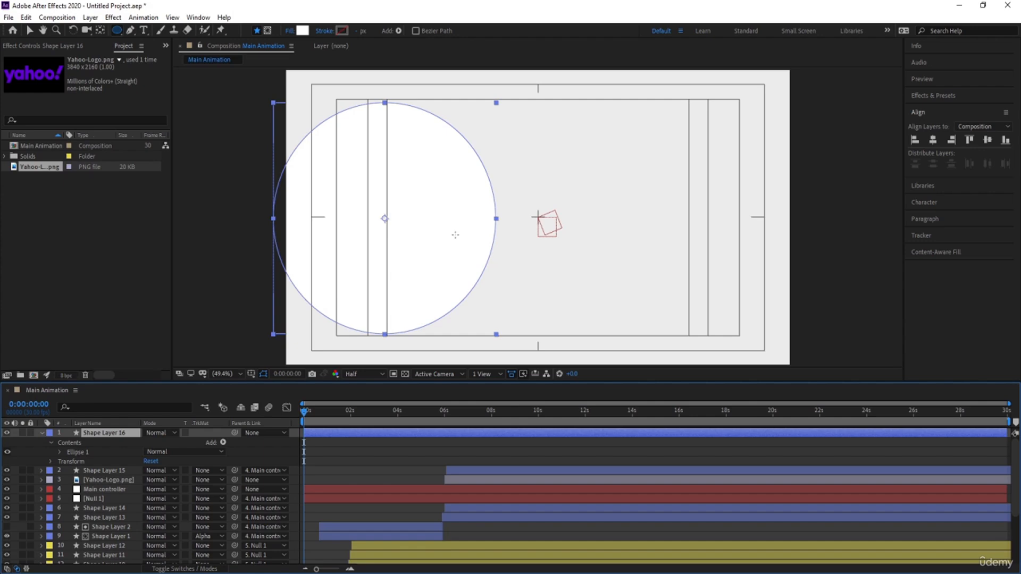
pyautogui.press('v')
pyautogui.moveTo(420, 258); pyautogui.dragTo(352, 165)
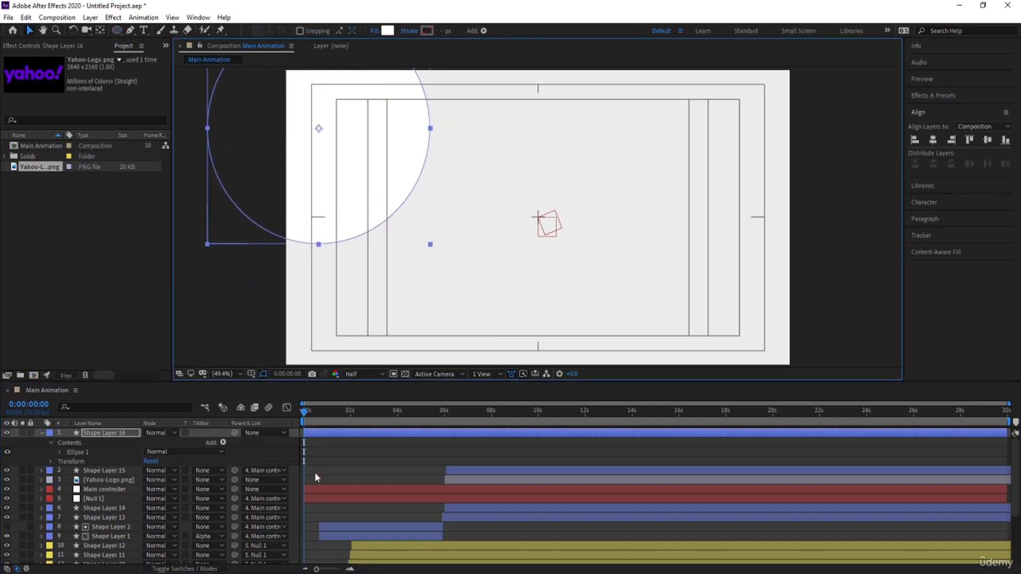
# Duplicate the white circle three times, placing the copies at the frame's bottom centre, upper right and lower-right edge.
pyautogui.click(316, 477)
pyautogui.click(324, 431)
pyautogui.hotkey('ctrl', 'd')
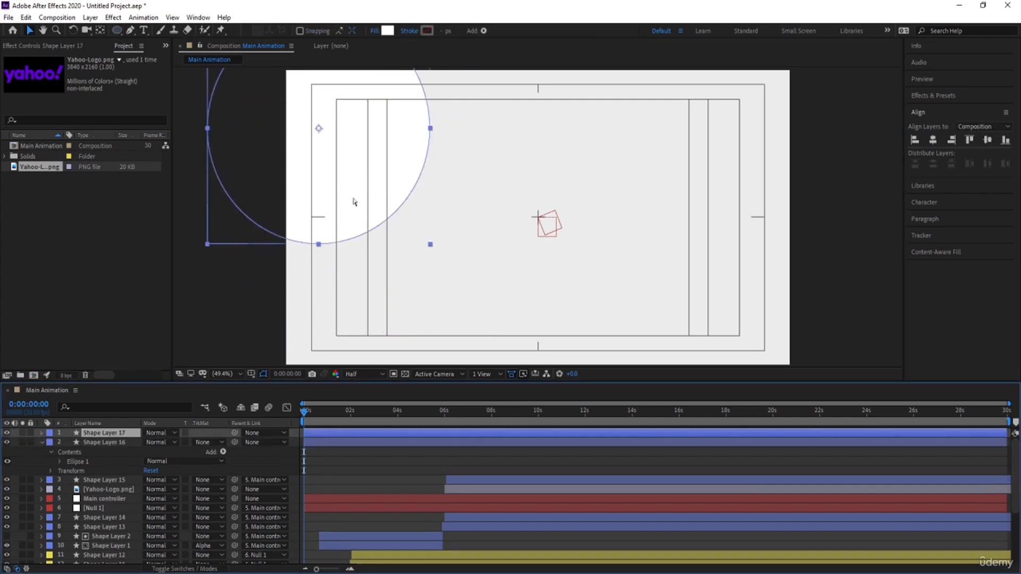
pyautogui.moveTo(353, 201); pyautogui.dragTo(536, 388)
pyautogui.hotkey('ctrl', 'd')
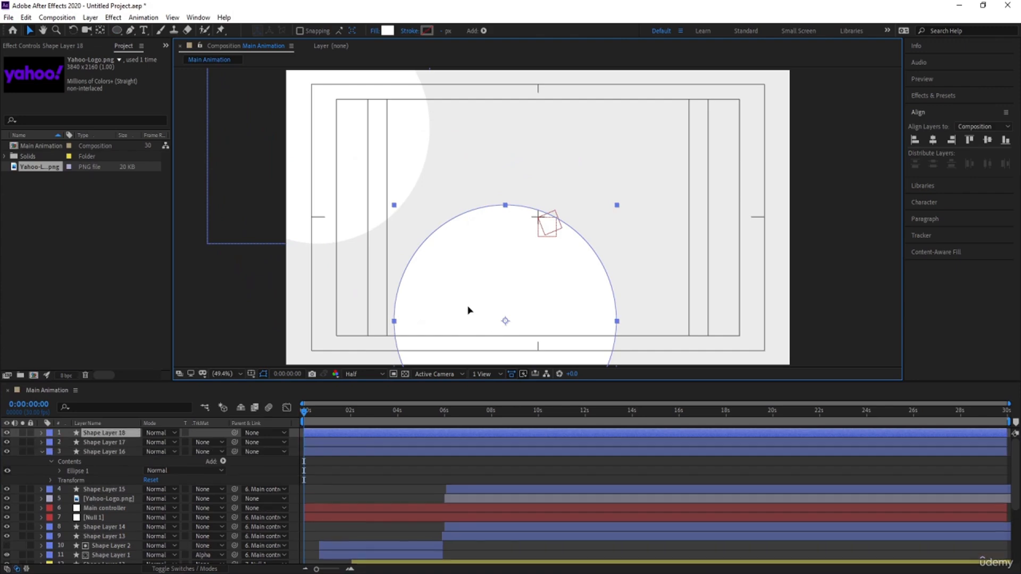
pyautogui.moveTo(468, 308); pyautogui.dragTo(598, 71)
pyautogui.hotkey('ctrl', 'd')
pyautogui.moveTo(611, 143); pyautogui.dragTo(765, 359)
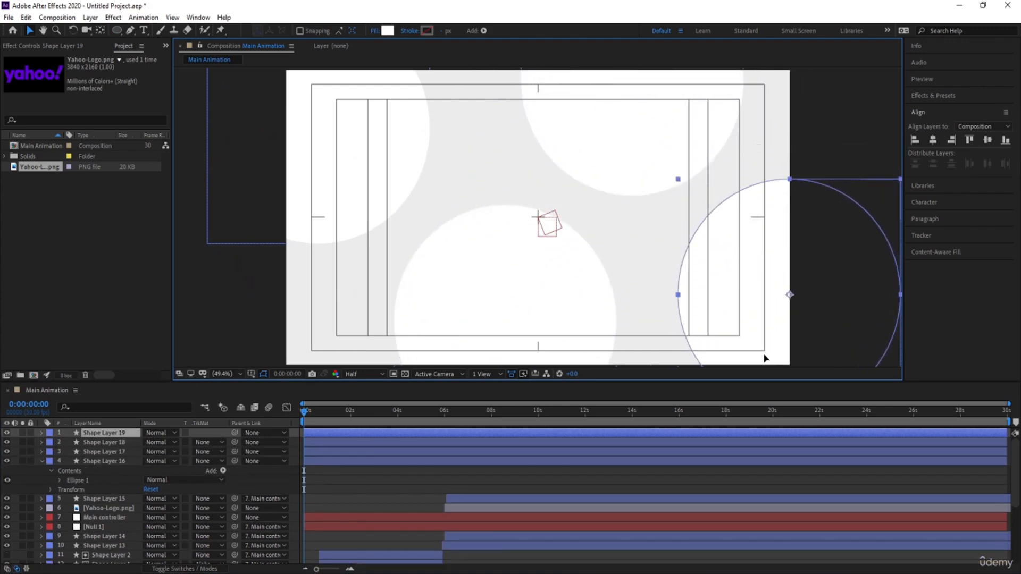
# Pre-compose the four white circle layers, Shape Layers 16 to 19, into a composition named bg.
pyautogui.keyDown('ctrl'); pyautogui.click(80, 464); pyautogui.keyUp('ctrl')
pyautogui.click(329, 474)
pyautogui.click(312, 463)
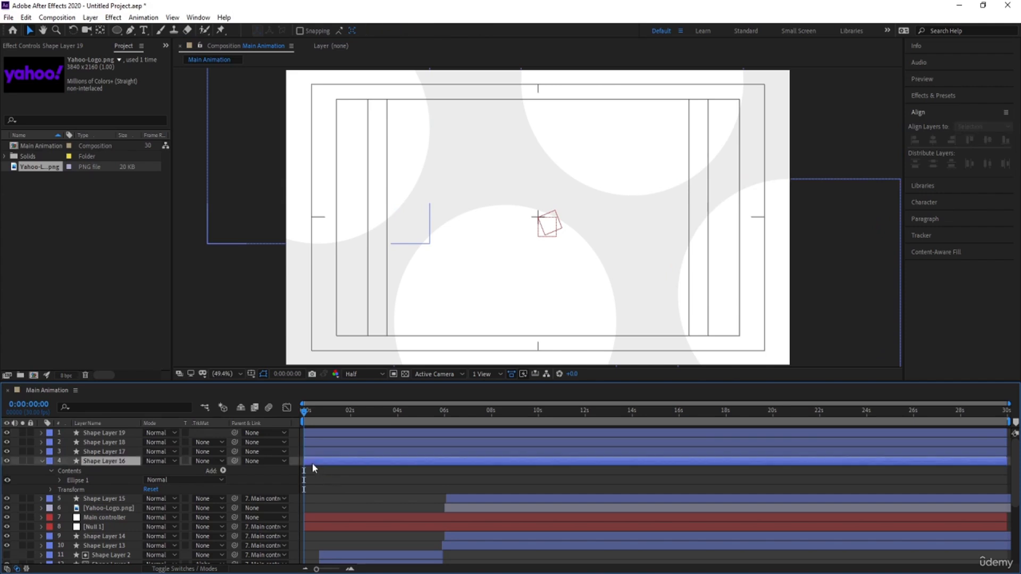
pyautogui.keyDown('shift'); pyautogui.click(312, 432); pyautogui.keyUp('shift')
pyautogui.hotkey('ctrl', 'shift', 'c')
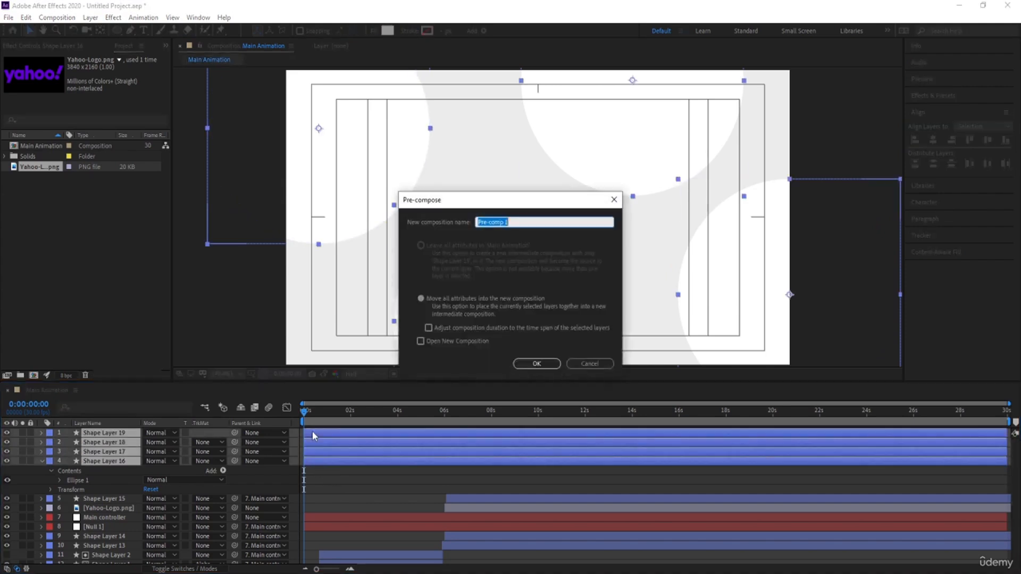
pyautogui.write('bg')
pyautogui.press('Return')
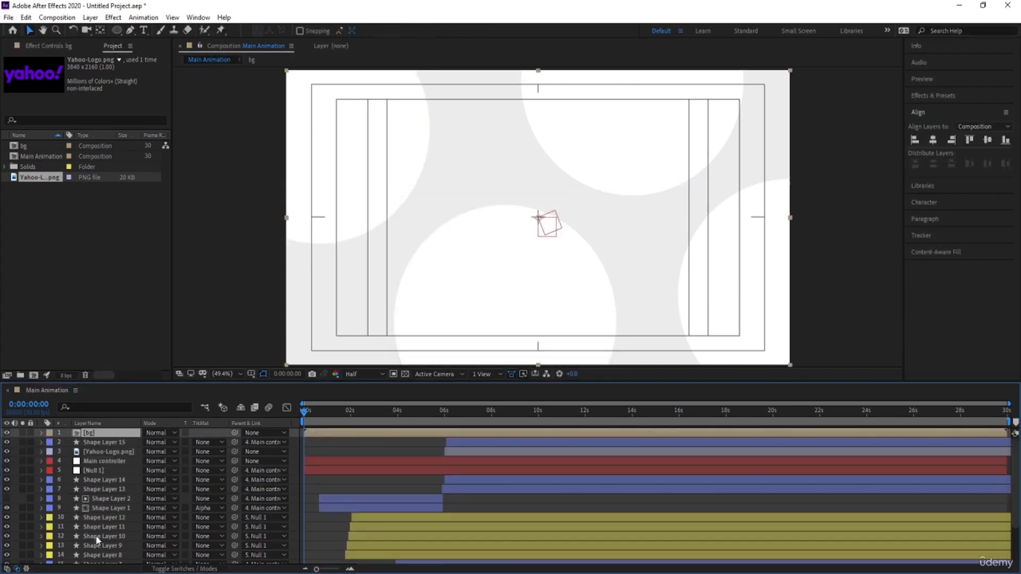
# Move the bg layer directly above White Solid 1 and preview the animation over it.
pyautogui.moveTo(90, 439); pyautogui.dragTo(118, 559)
pyautogui.press('space')
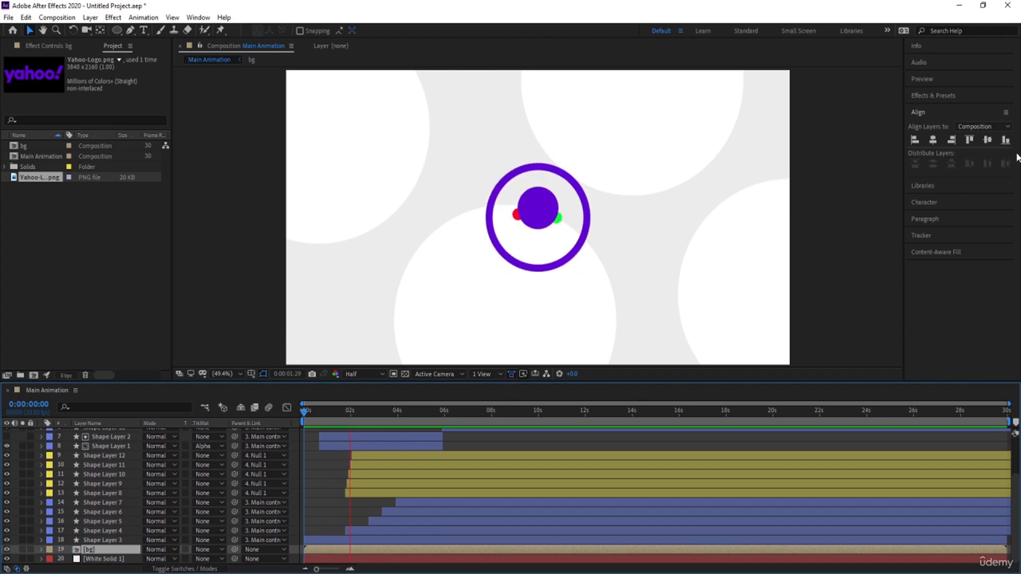
pyautogui.press('space')
# Open the bg composition, select its four circle layers, and set the composition's background color to black.
pyautogui.doubleClick(96, 550)
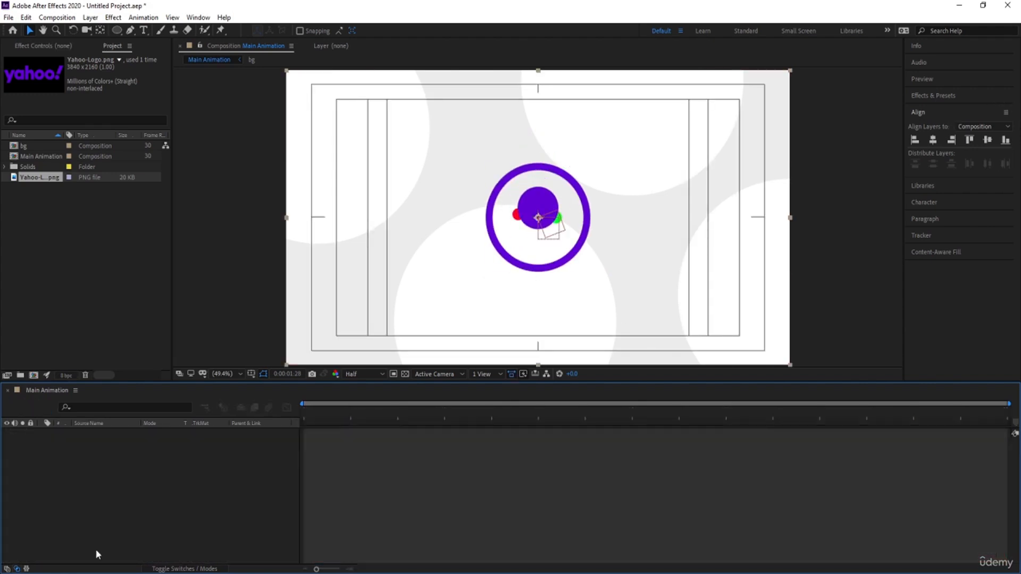
pyautogui.moveTo(112, 493); pyautogui.dragTo(82, 432)
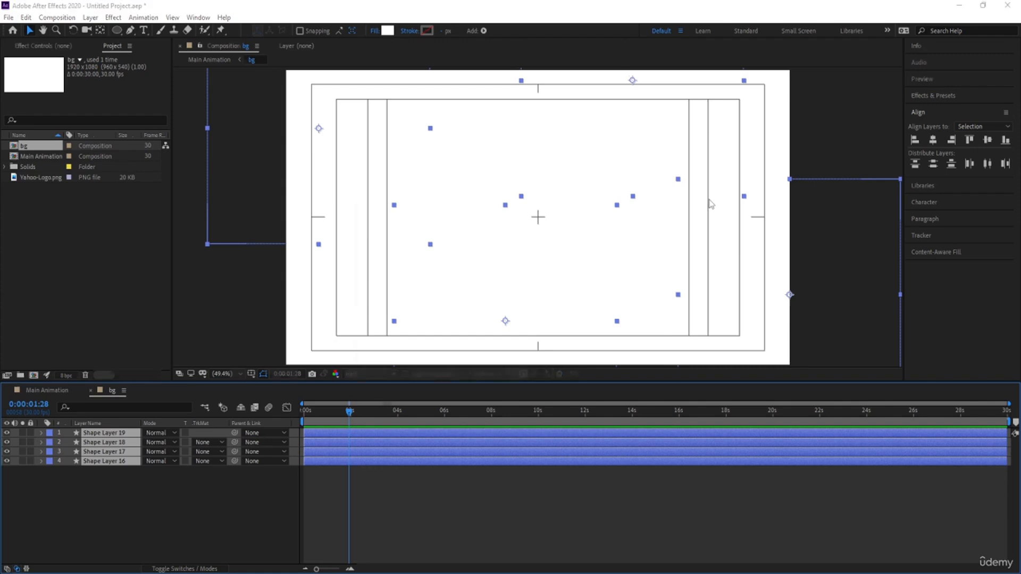
pyautogui.hotkey('ctrl', 'k')
pyautogui.click(436, 360)
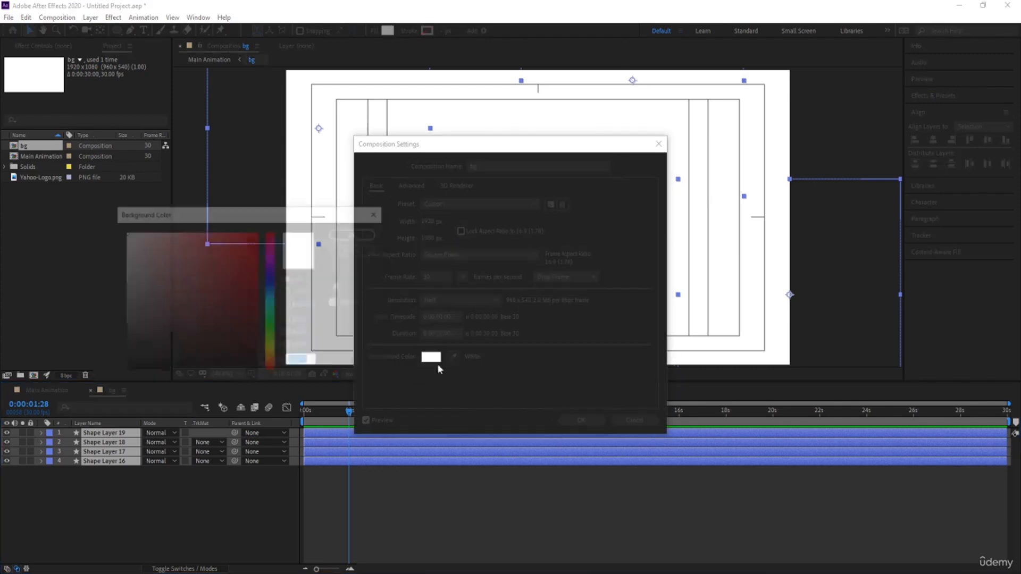
pyautogui.moveTo(244, 321); pyautogui.dragTo(89, 423)
pyautogui.press('Return')
pyautogui.press('Return')
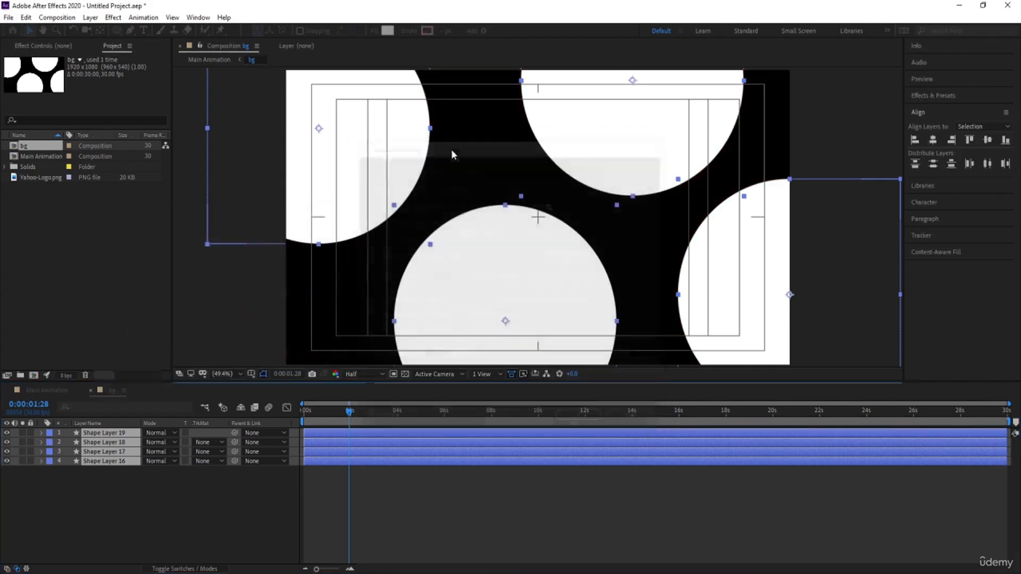
# Find the Wiggle - position preset and apply it to all four selected circle layers.
pyautogui.click(955, 98)
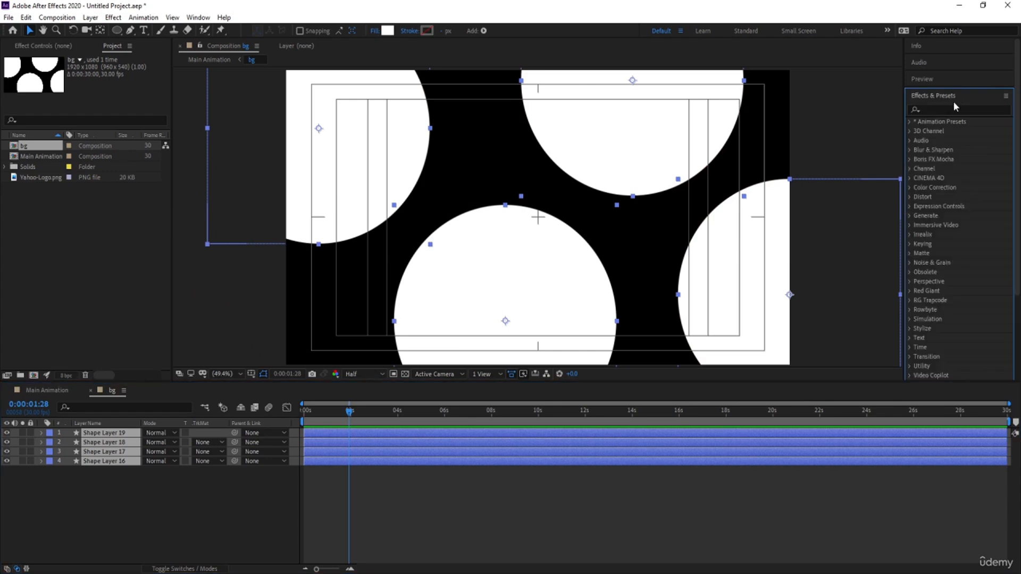
pyautogui.click(954, 100)
pyautogui.click(938, 95)
pyautogui.click(932, 111)
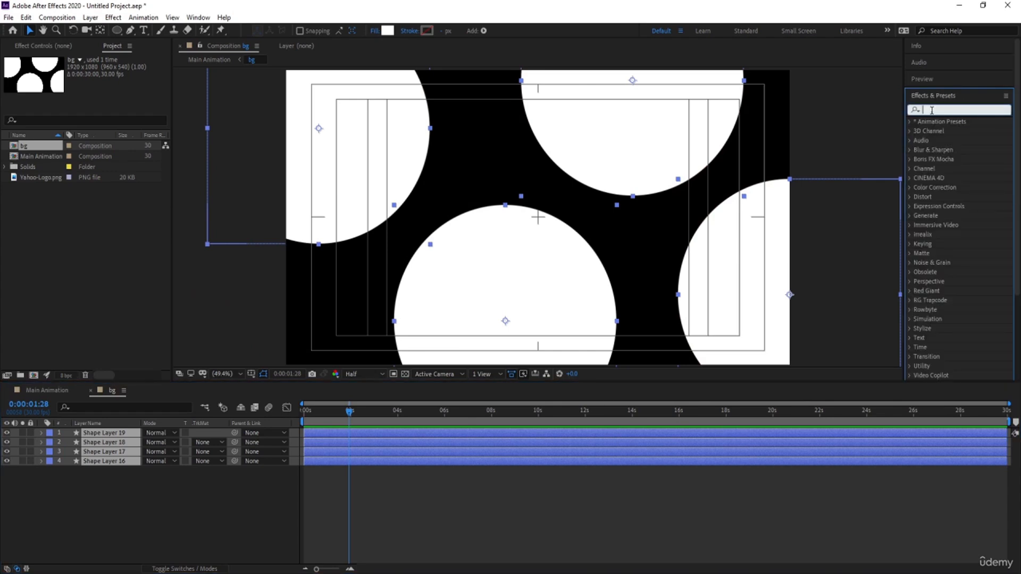
pyautogui.write('wigg')
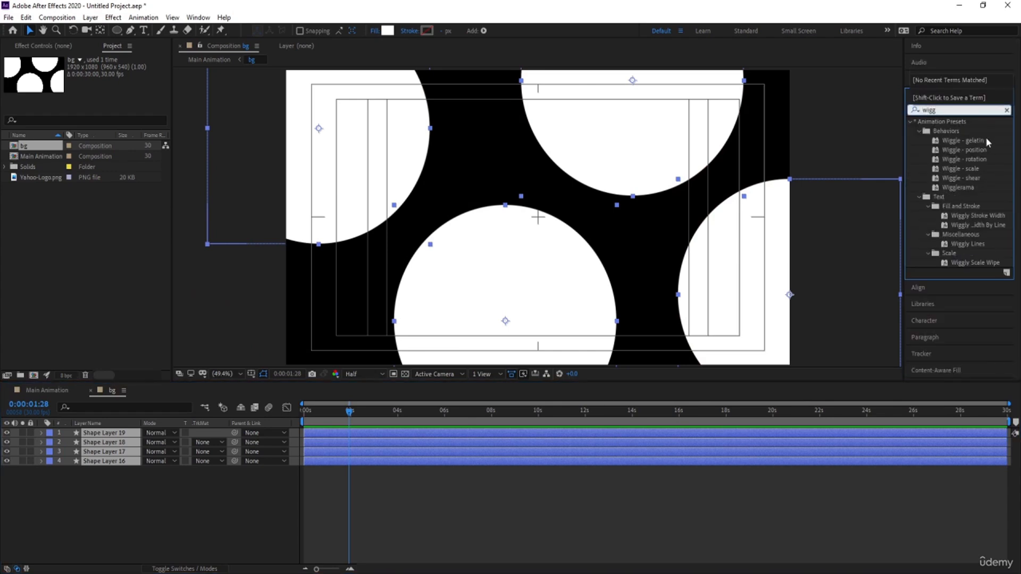
pyautogui.doubleClick(975, 150)
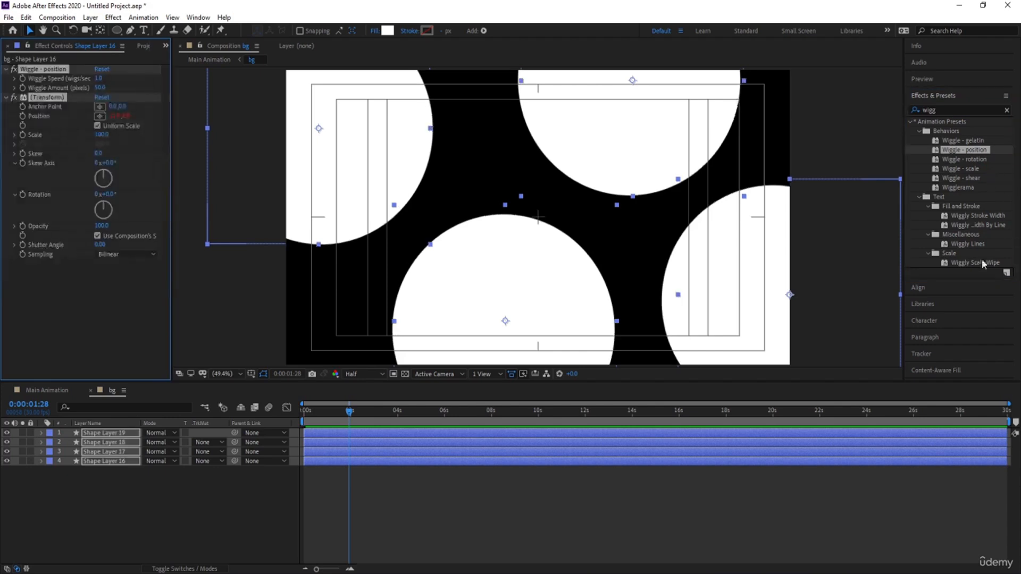
# Set the circles' Wiggle Amount to 121 pixels and preview their motion.
pyautogui.click(99, 88)
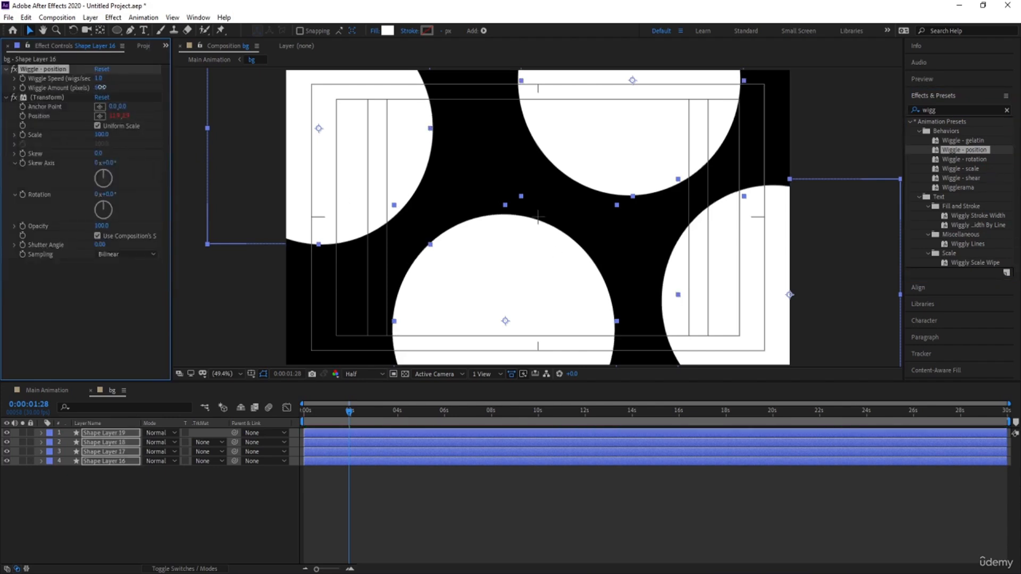
pyautogui.press('space')
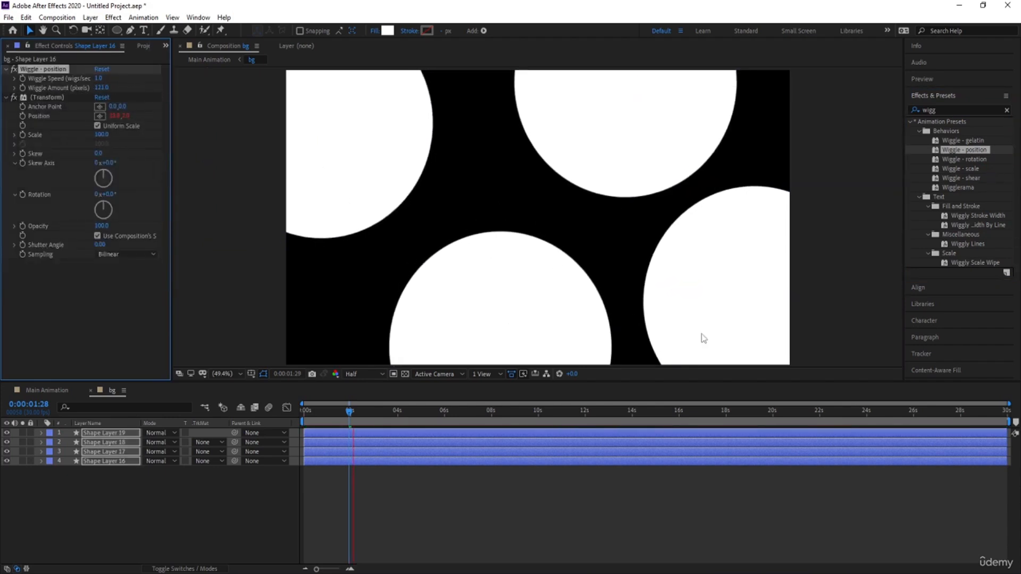
pyautogui.press('space')
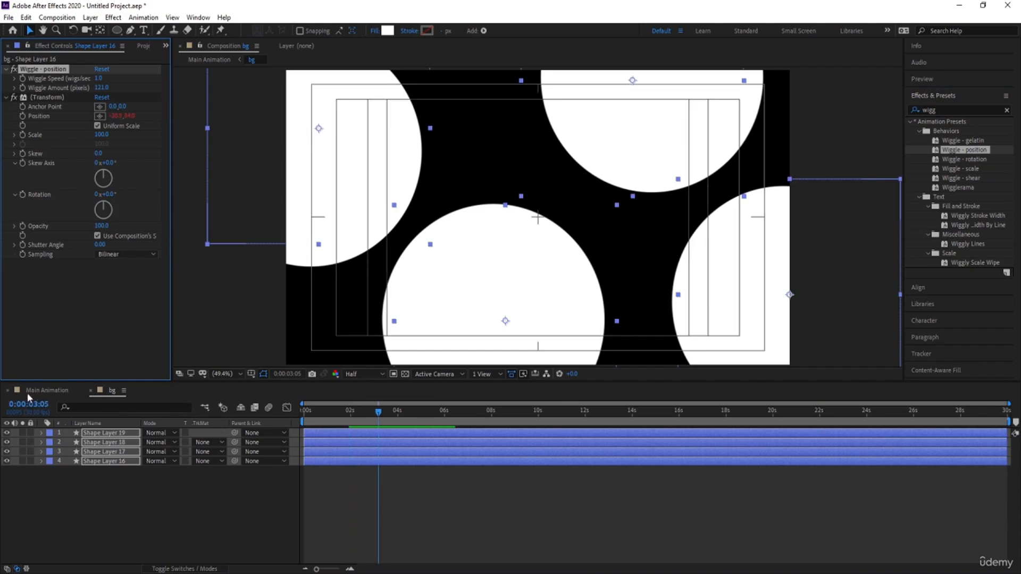
# Return to the Main Animation composition and play it from the start to check the wiggling background through the logo reveal.
pyautogui.click(31, 393)
pyautogui.click(319, 415)
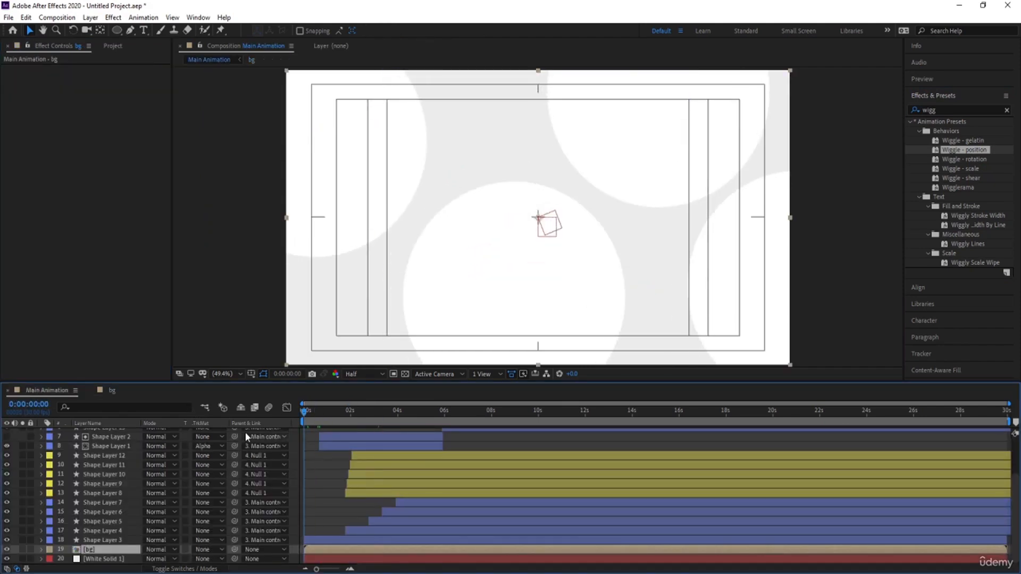
pyautogui.press('space')
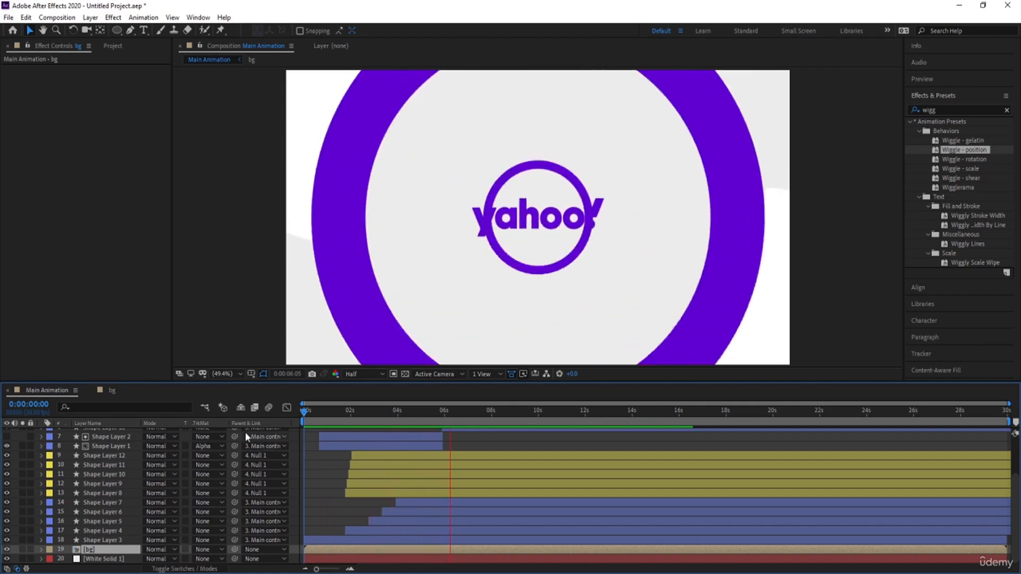
pyautogui.press('space')
pyautogui.press('space')
pyautogui.press('space')
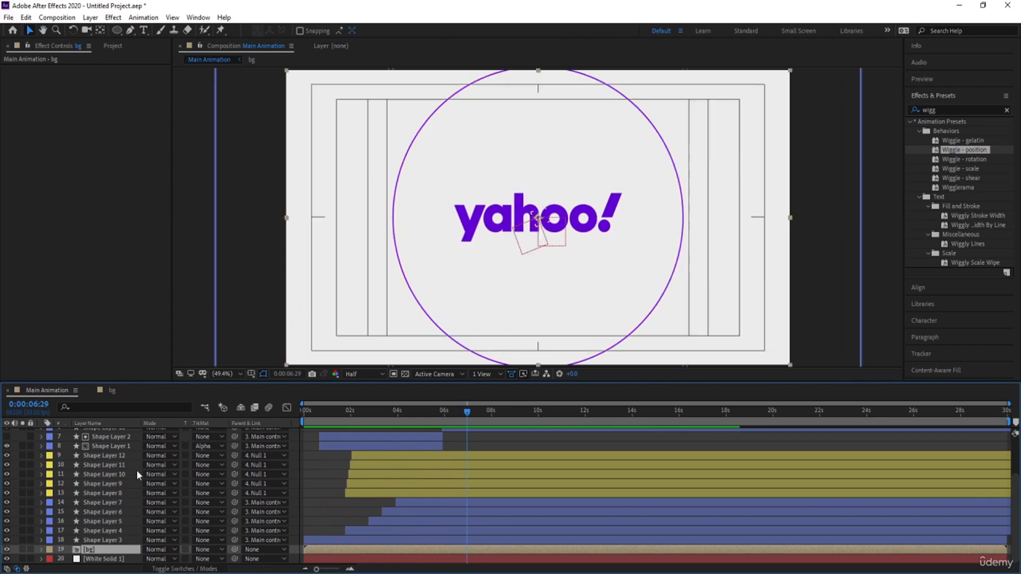
pyautogui.press('space')
pyautogui.press('space')
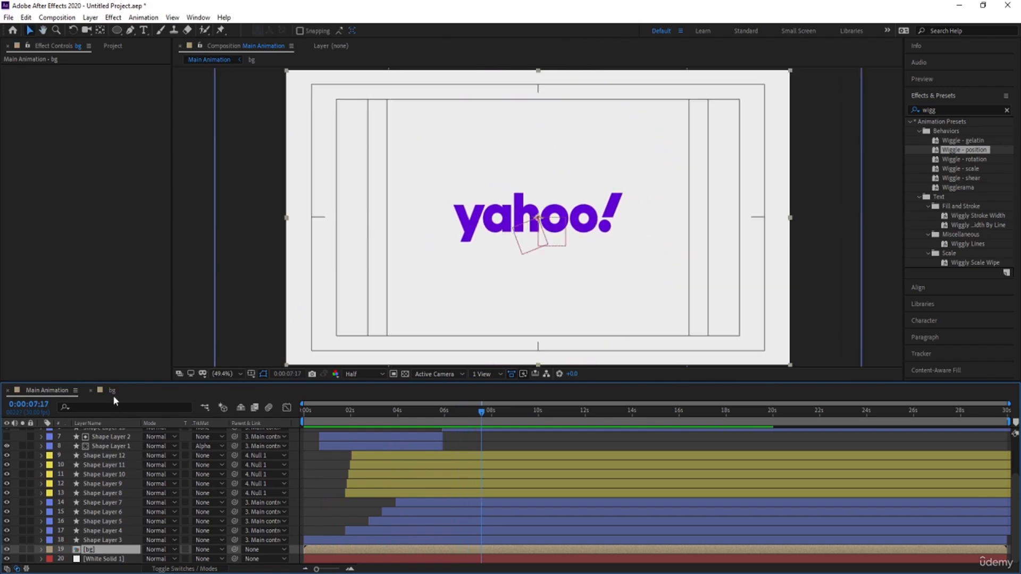
# Add a null object to the bg composition and parent the four circle layers to it.
pyautogui.click(112, 390)
pyautogui.rightClick(125, 510)
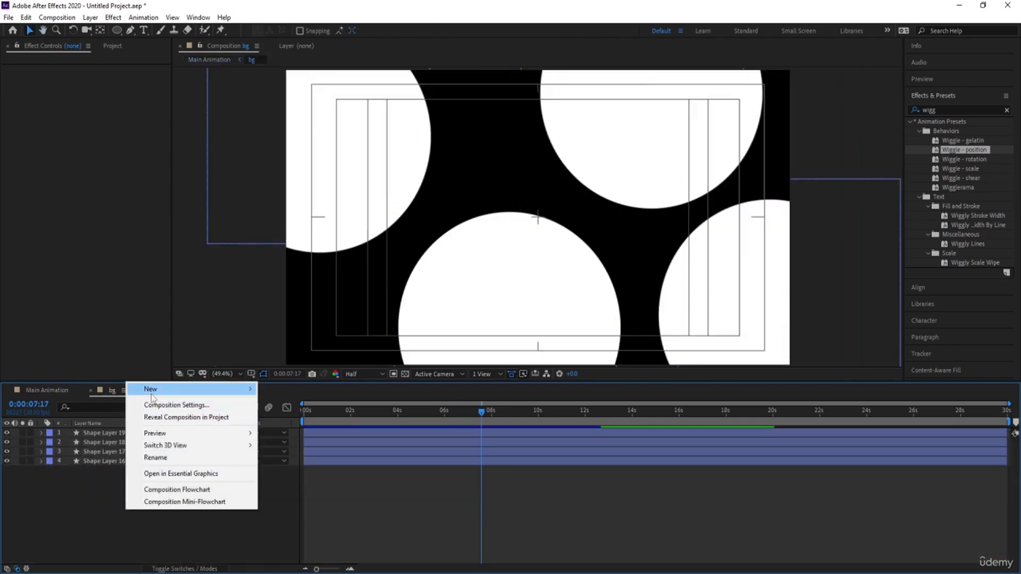
pyautogui.moveTo(159, 389)
pyautogui.click(287, 453)
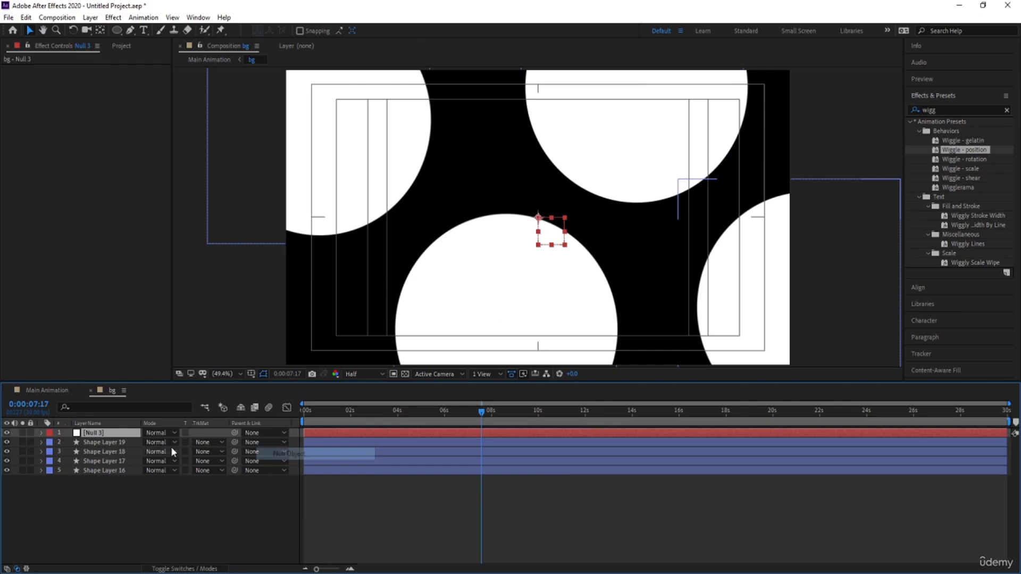
pyautogui.click(112, 450)
pyautogui.click(106, 442)
pyautogui.keyDown('shift'); pyautogui.click(100, 471); pyautogui.keyUp('shift')
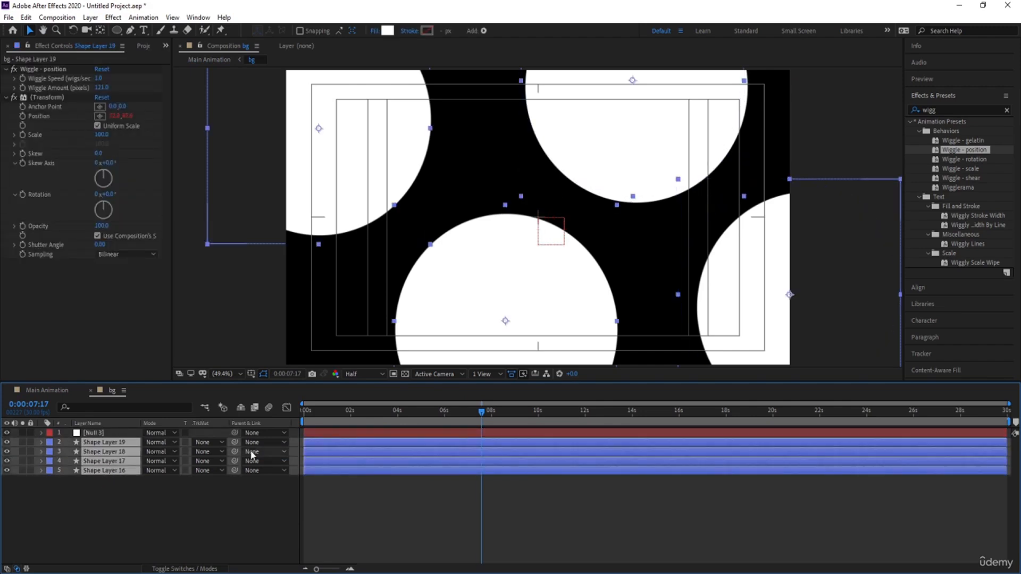
pyautogui.moveTo(235, 445); pyautogui.dragTo(93, 433)
# Keyframe the null's rotation from 0° at the composition's start to -47° at 6 seconds.
pyautogui.press('Home')
pyautogui.click(93, 434)
pyautogui.press('r')
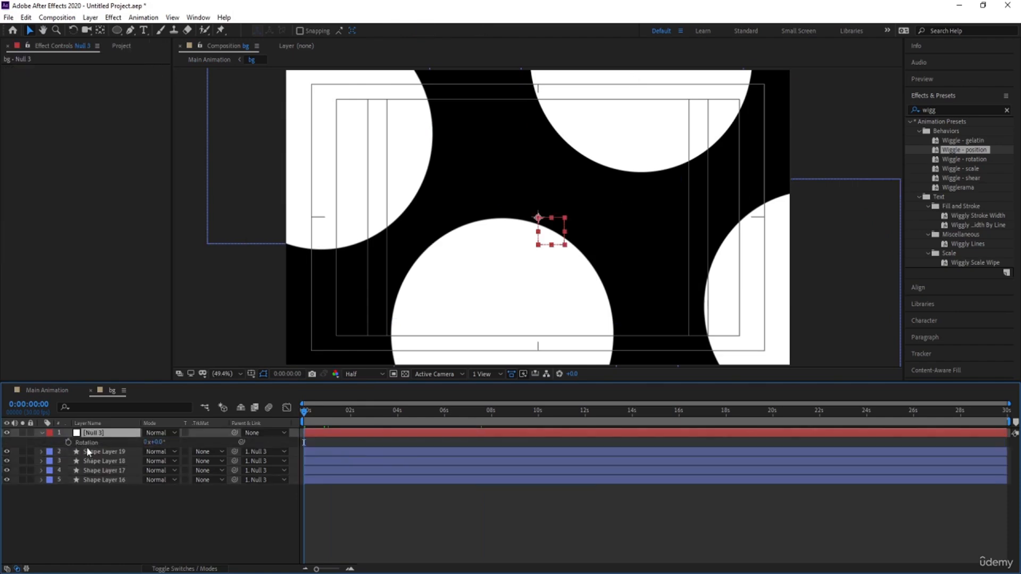
pyautogui.click(88, 443)
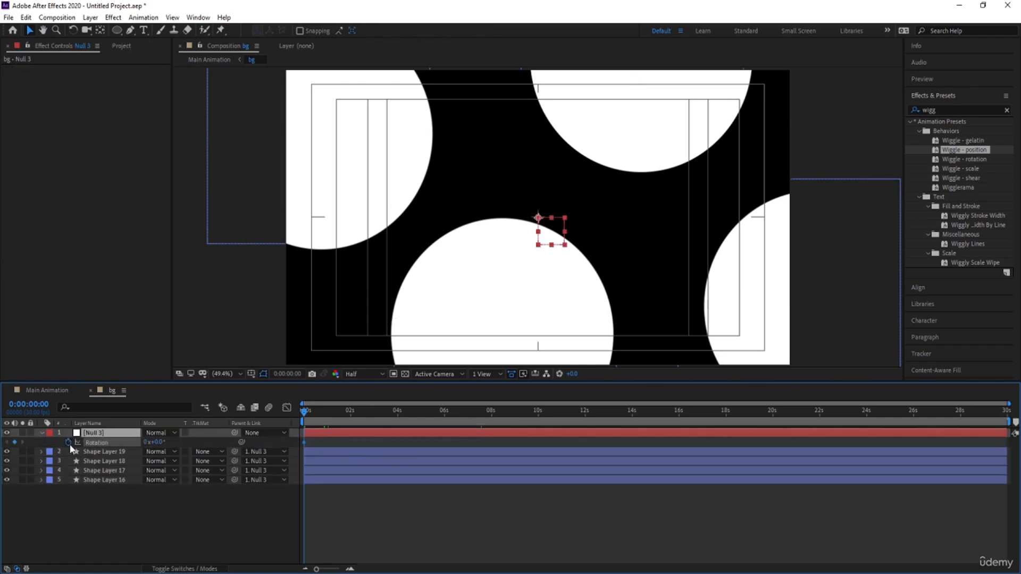
pyautogui.click(445, 411)
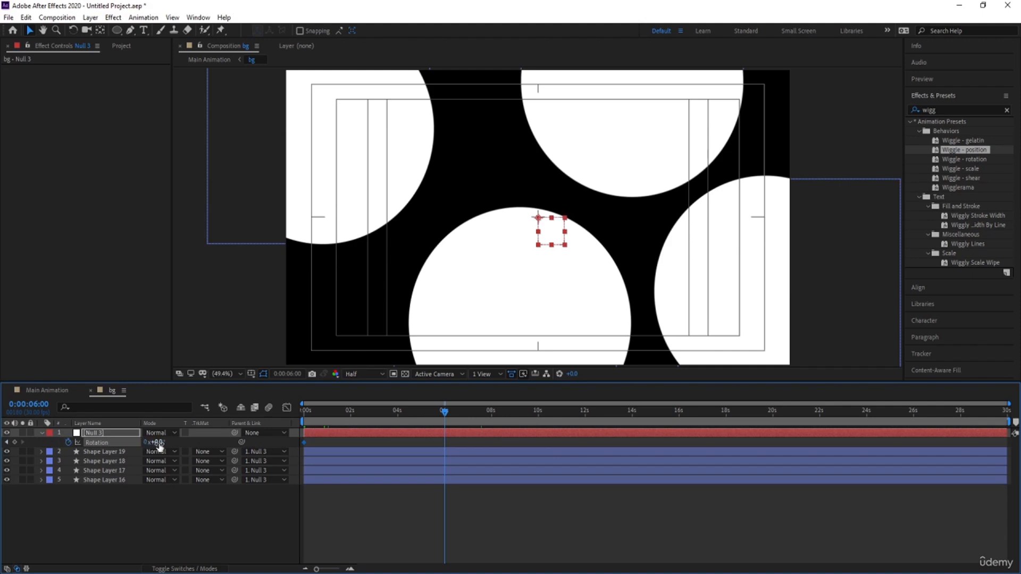
pyautogui.moveTo(153, 442); pyautogui.dragTo(137, 448)
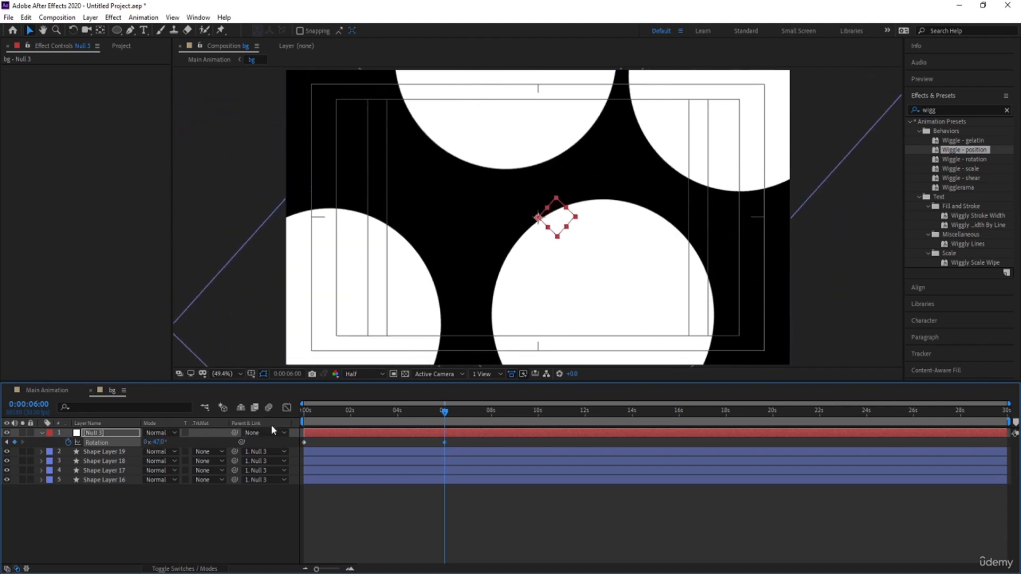
# Play the Main Animation composition from the start to check the rotating background behind the logo reveal.
pyautogui.click(306, 412)
pyautogui.click(62, 394)
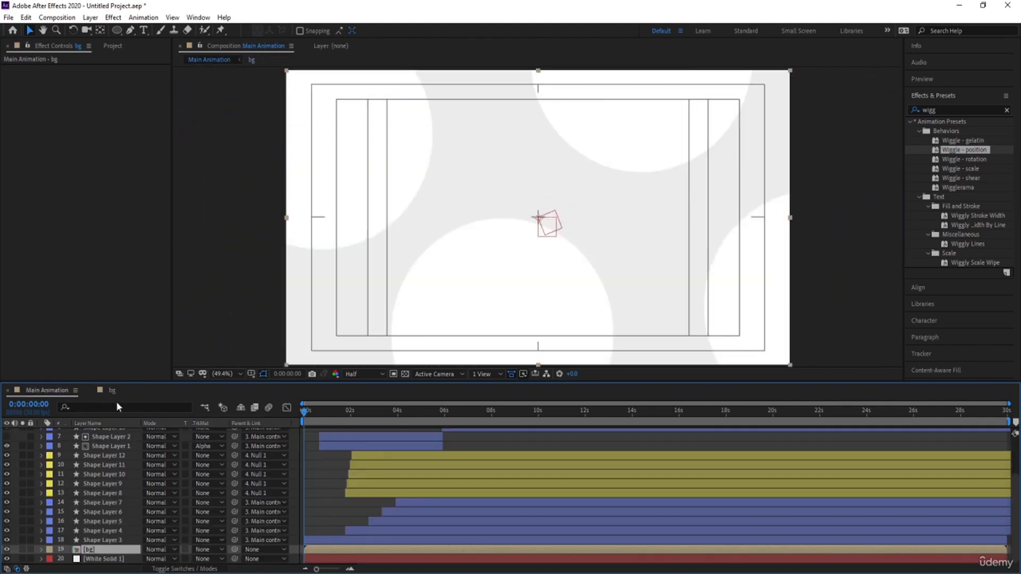
pyautogui.press('space')
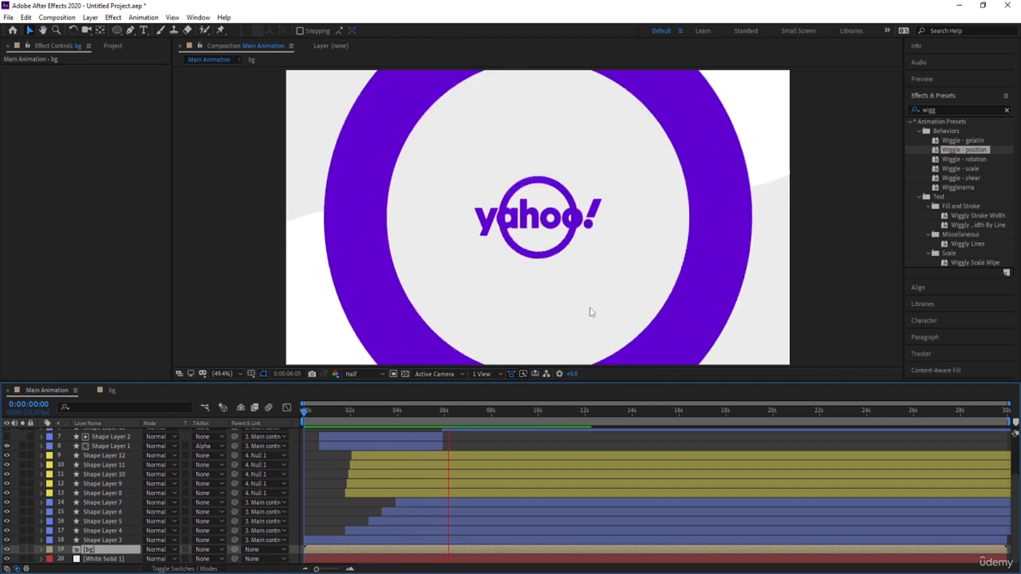
pyautogui.press('space')
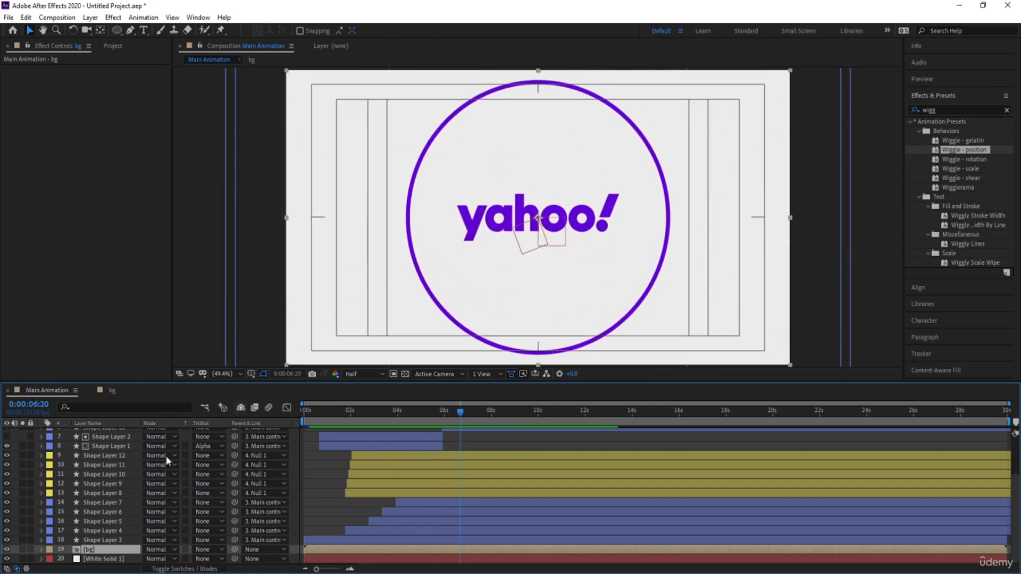
# Select all layers above bg in Main Animation and pre-compose them into one composition.
pyautogui.click(109, 541)
pyautogui.moveTo(1019, 500); pyautogui.dragTo(1019, 483)
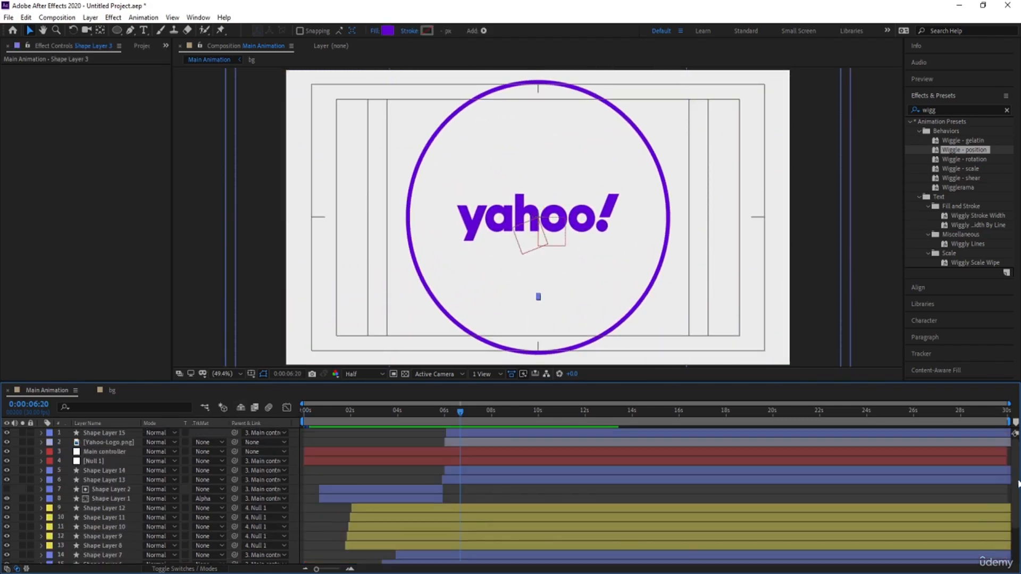
pyautogui.hotkey('ctrl', 'a')
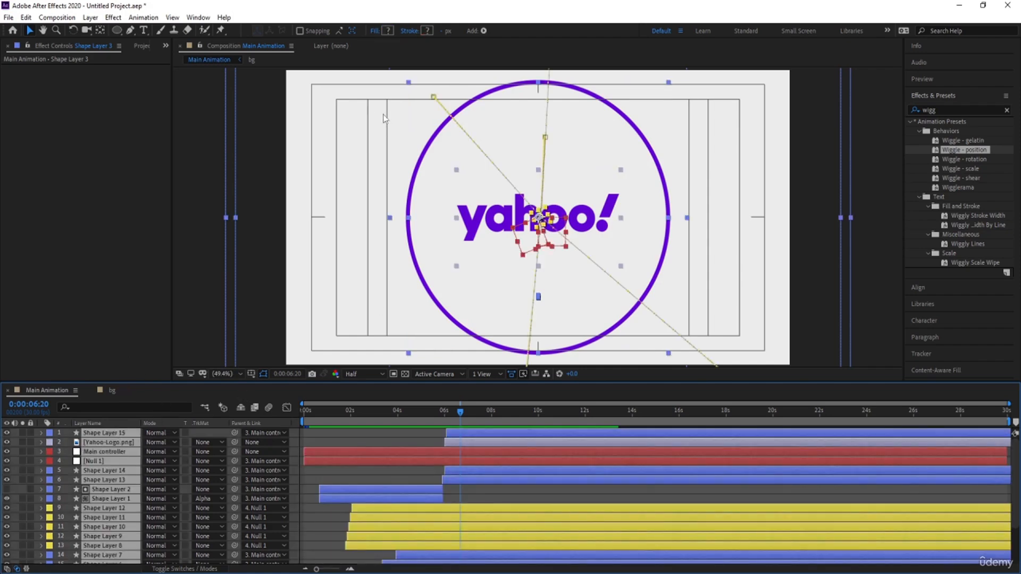
pyautogui.hotkey('ctrl', 'shift', 'c')
pyautogui.press('Return')
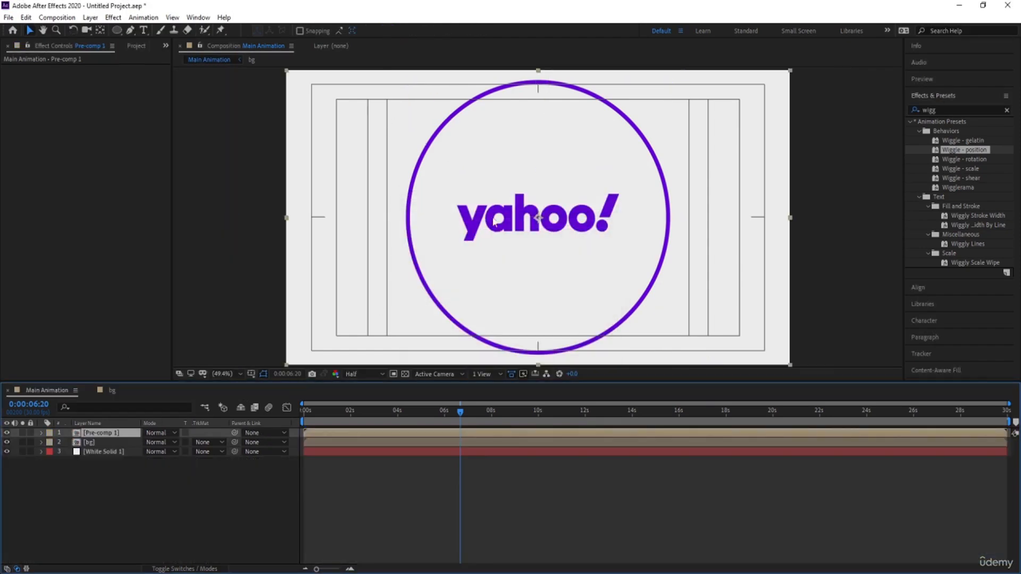
# Go to a frame showing the coloured dots and apply the Drop Shadow effect to the pre-composed layer.
pyautogui.moveTo(398, 411); pyautogui.dragTo(373, 413)
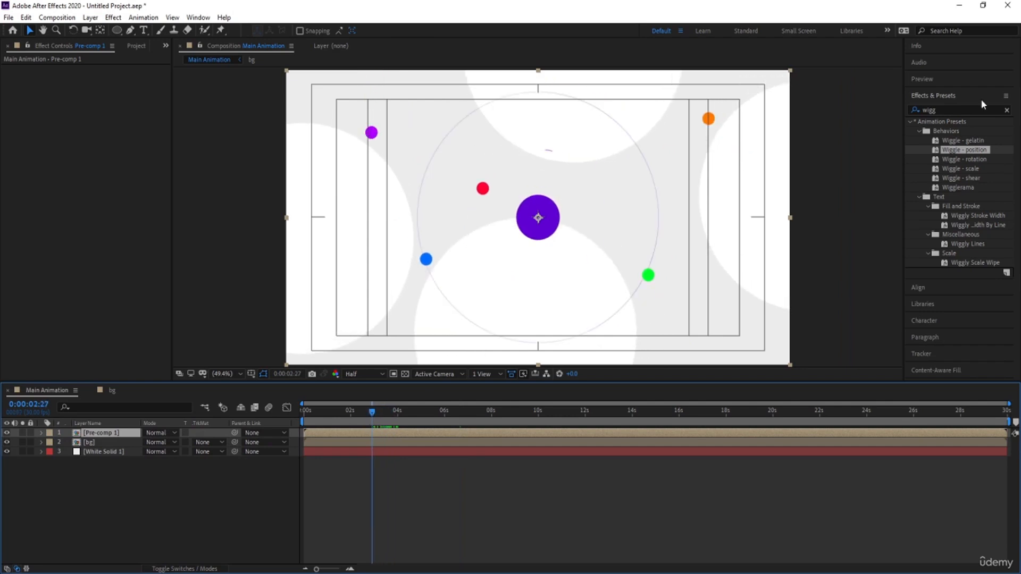
pyautogui.click(946, 110)
pyautogui.write('dro')
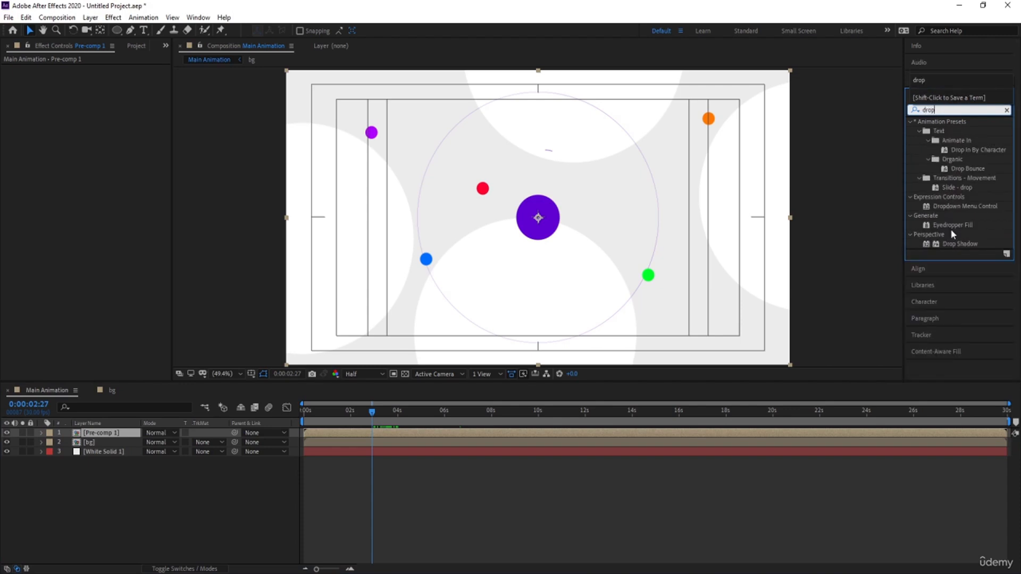
pyautogui.write('p')
pyautogui.doubleClick(954, 244)
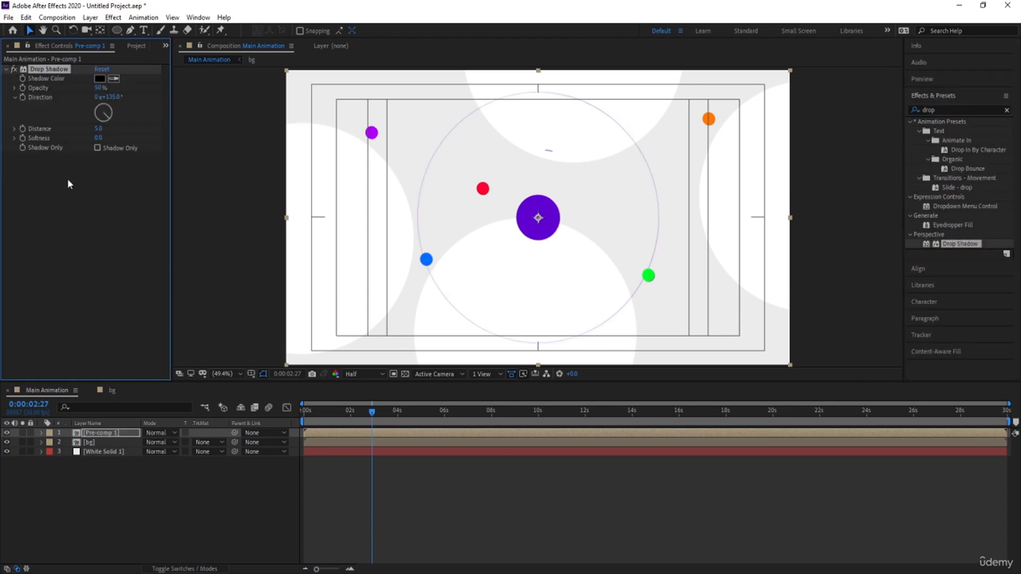
# Set the drop shadow's softness to 100 and its distance to 10.
pyautogui.click(99, 139)
pyautogui.write('100')
pyautogui.press('Return')
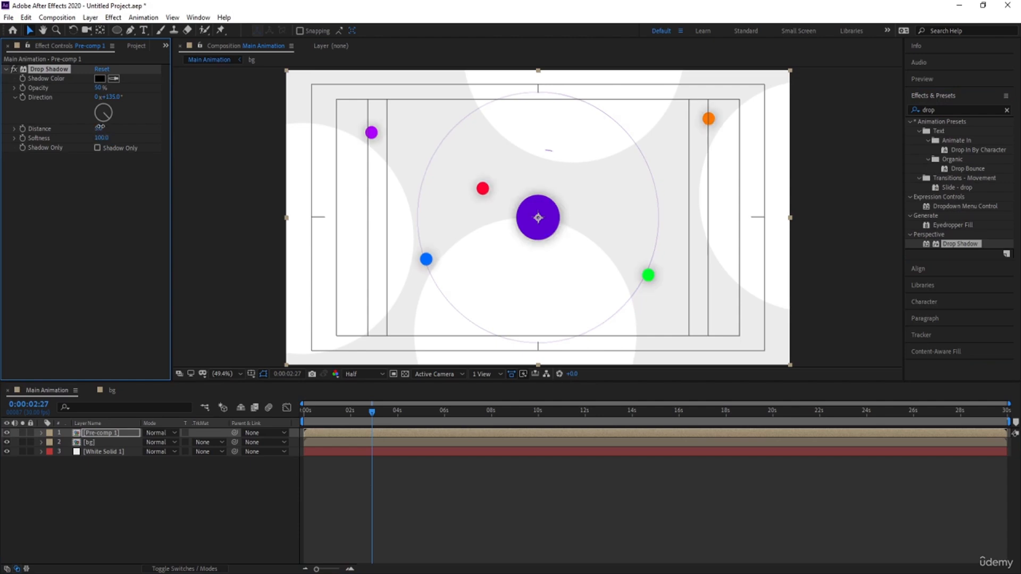
pyautogui.click(99, 127)
pyautogui.write('10')
pyautogui.press('Return')
# Sample the central circle's purple for the drop shadow color and mute it to 583E77.
pyautogui.click(101, 79)
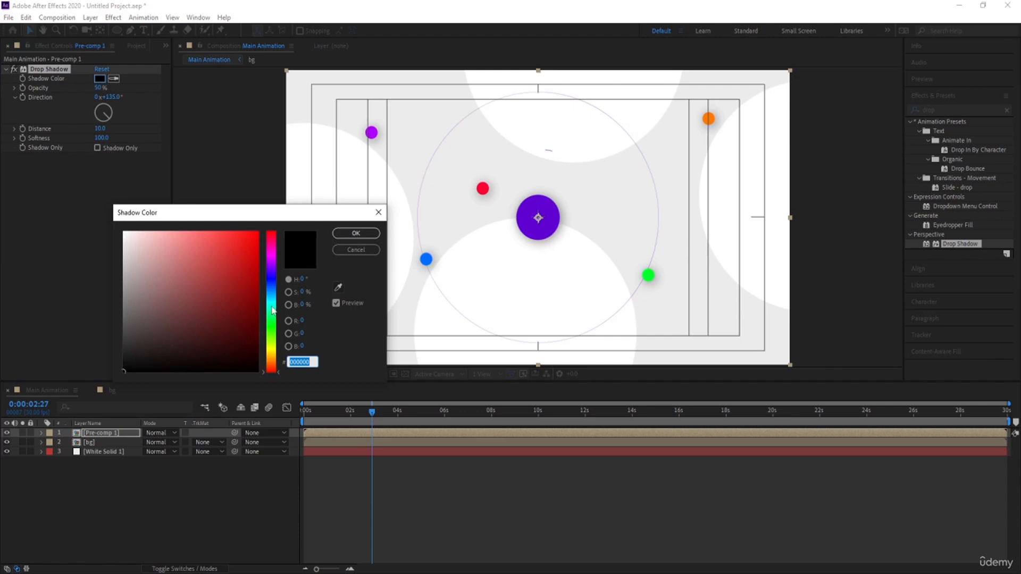
pyautogui.click(339, 288)
pyautogui.click(562, 210)
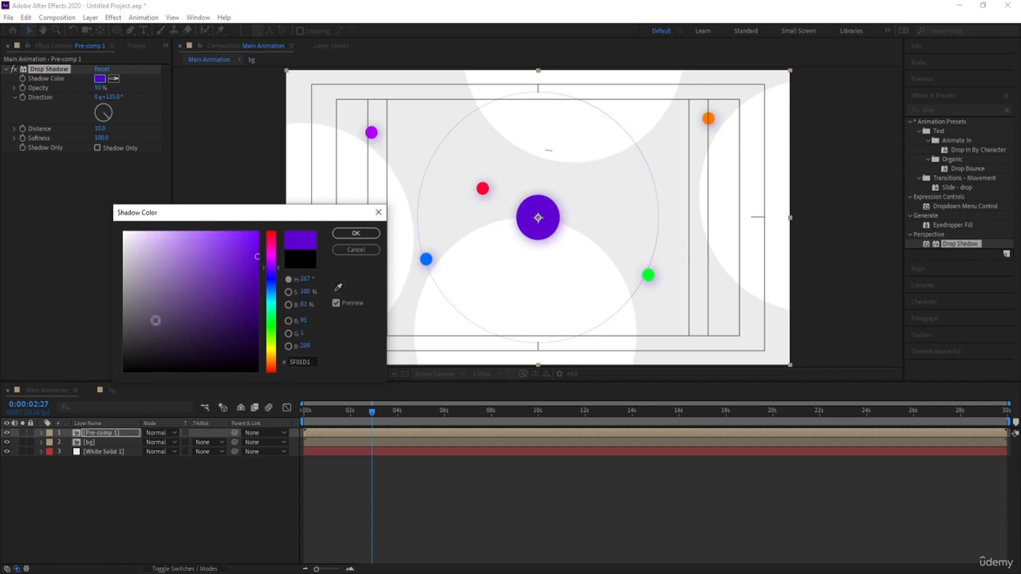
pyautogui.moveTo(169, 326); pyautogui.dragTo(188, 306)
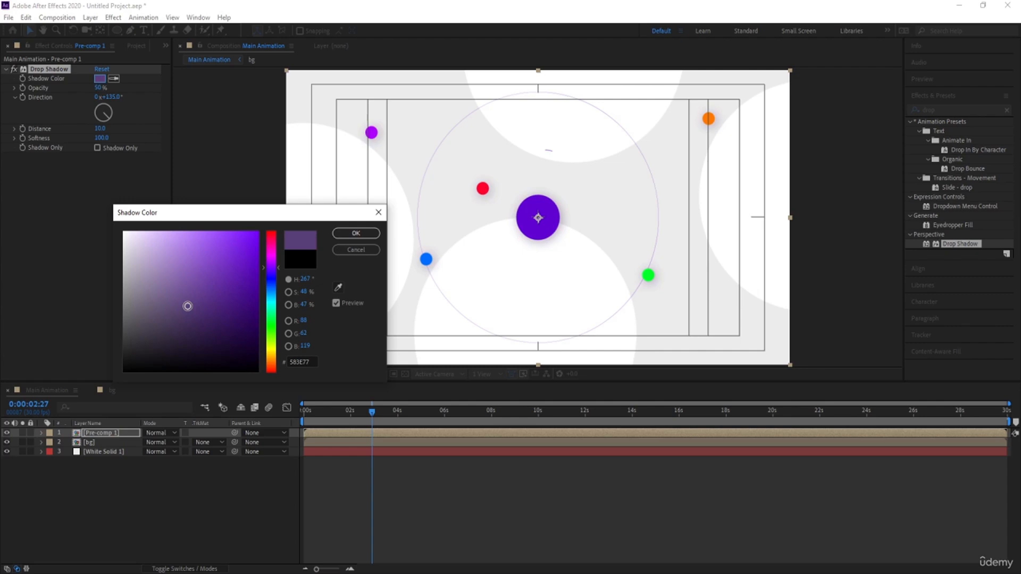
pyautogui.press('Return')
# Set the drop shadow's distance to 38 and opacity to 25%, and preview the shadowed animation.
pyautogui.click(101, 129)
pyautogui.write('38')
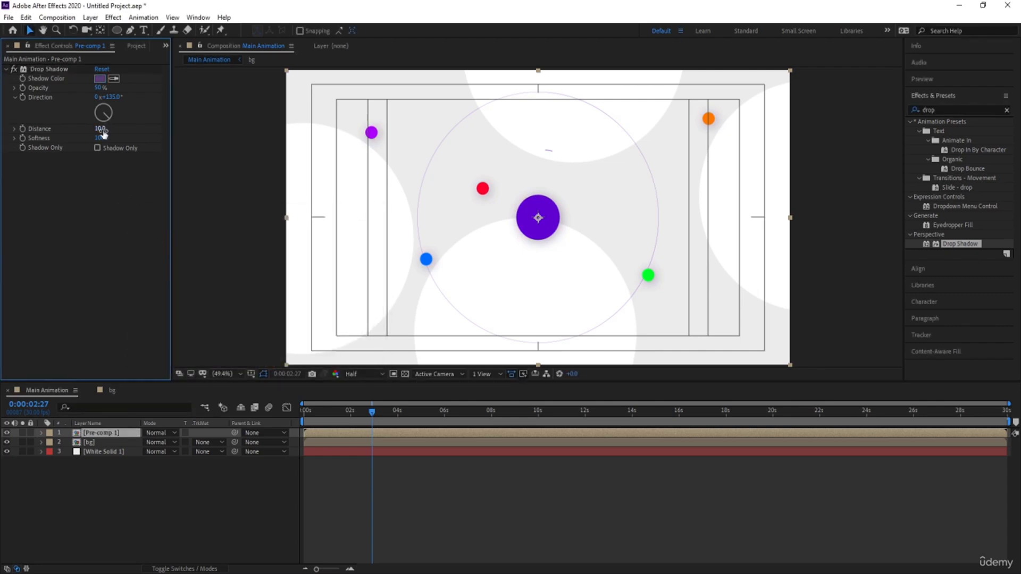
pyautogui.press('Return')
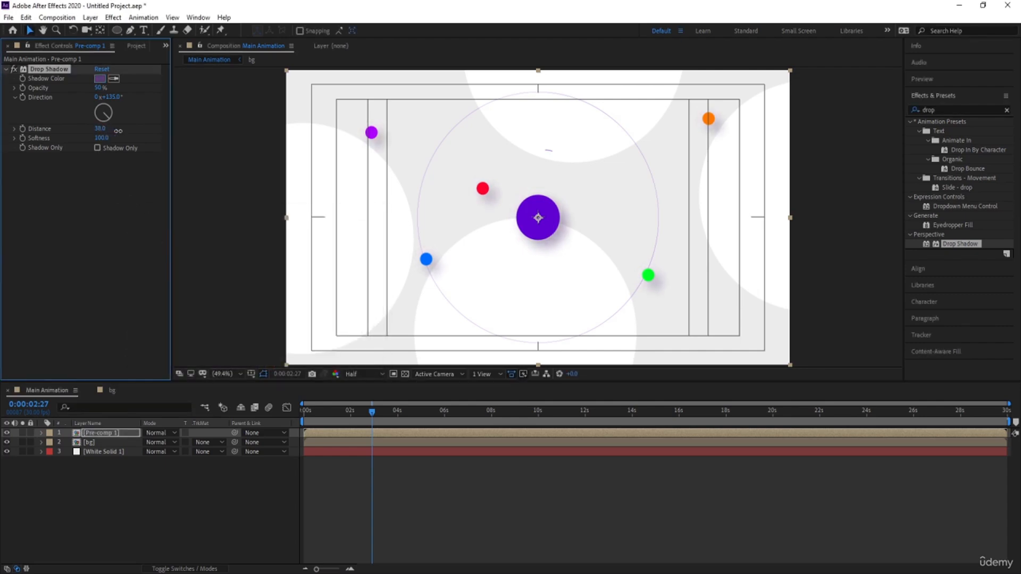
pyautogui.click(101, 88)
pyautogui.press('Return')
pyautogui.press('space')
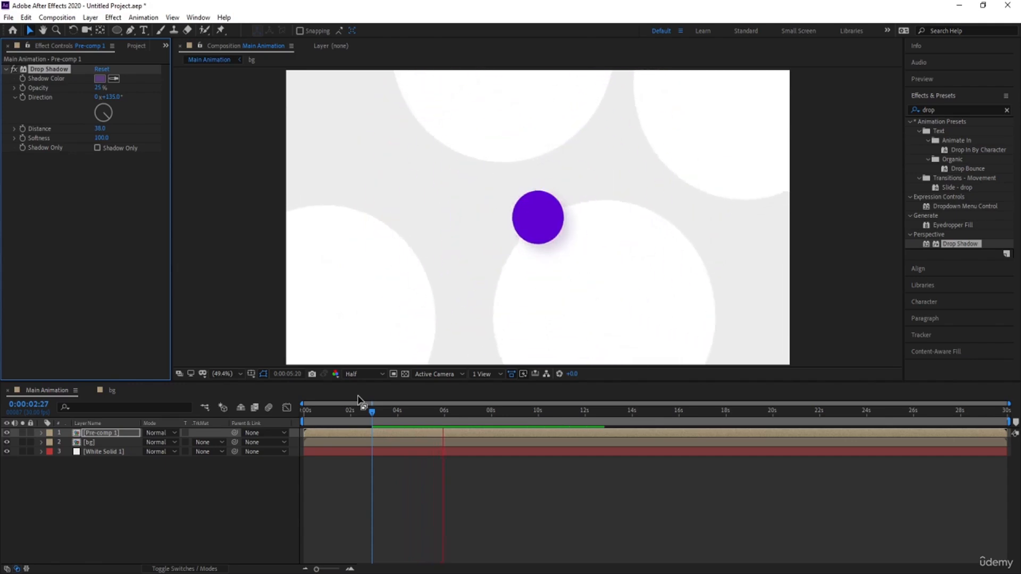
pyautogui.press('space')
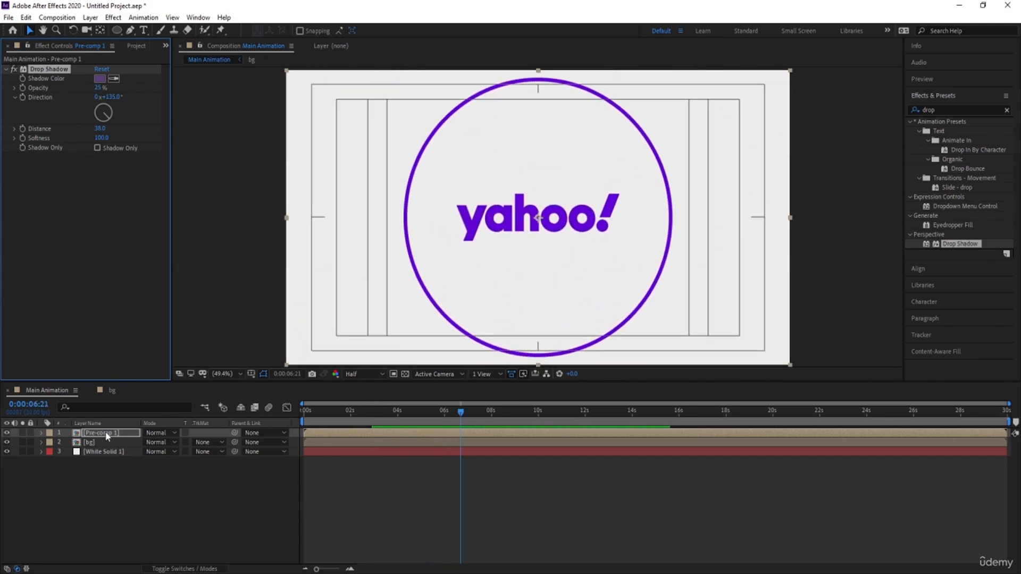
# Add a Bevel and Emboss layer style to the pre-composed layer with size 82 and soften 16.
pyautogui.rightClick(107, 432)
pyautogui.moveTo(143, 282)
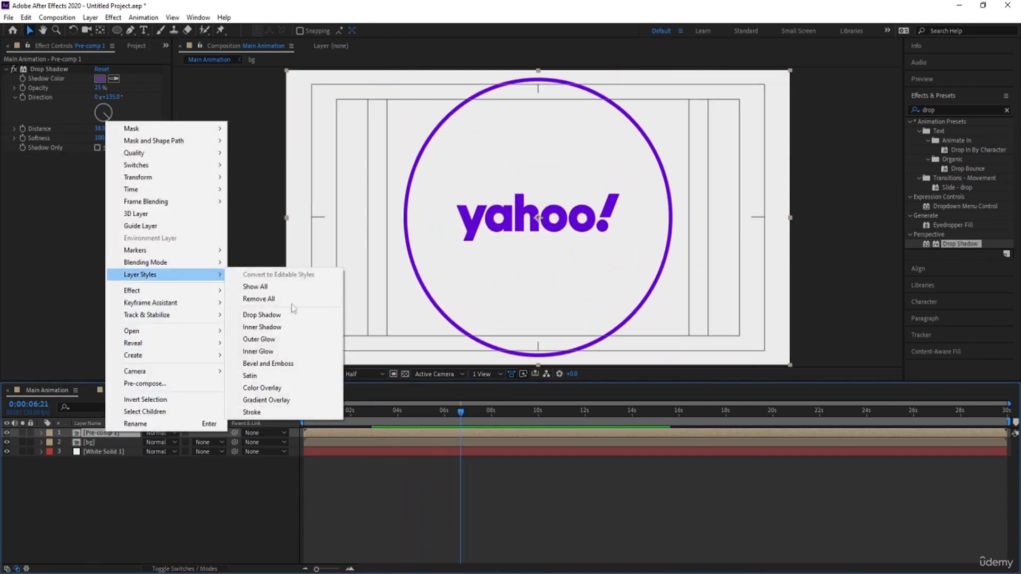
pyautogui.click(281, 361)
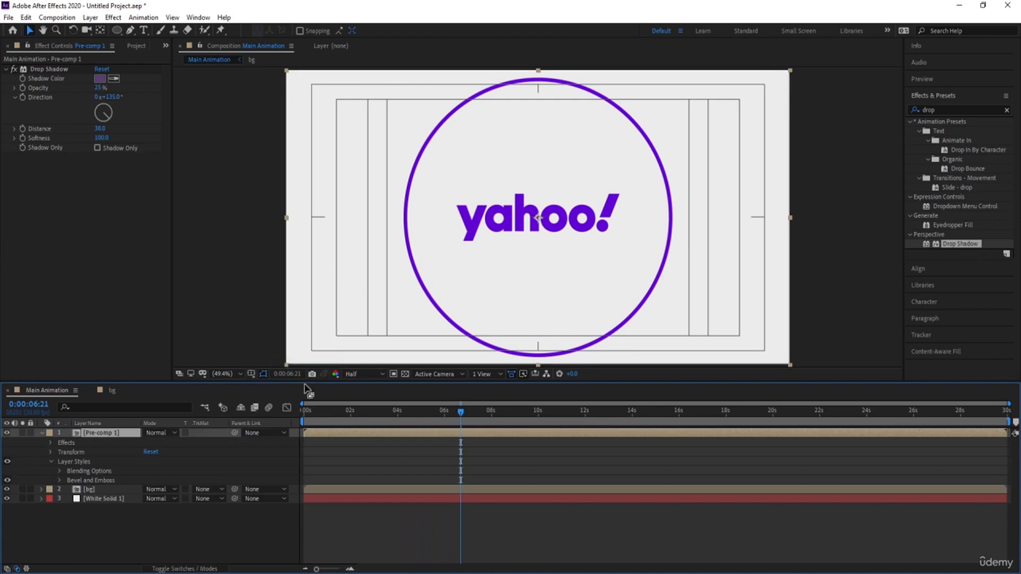
pyautogui.moveTo(461, 422); pyautogui.dragTo(407, 421)
pyautogui.click(60, 480)
pyautogui.scroll(-2, 64, 482)
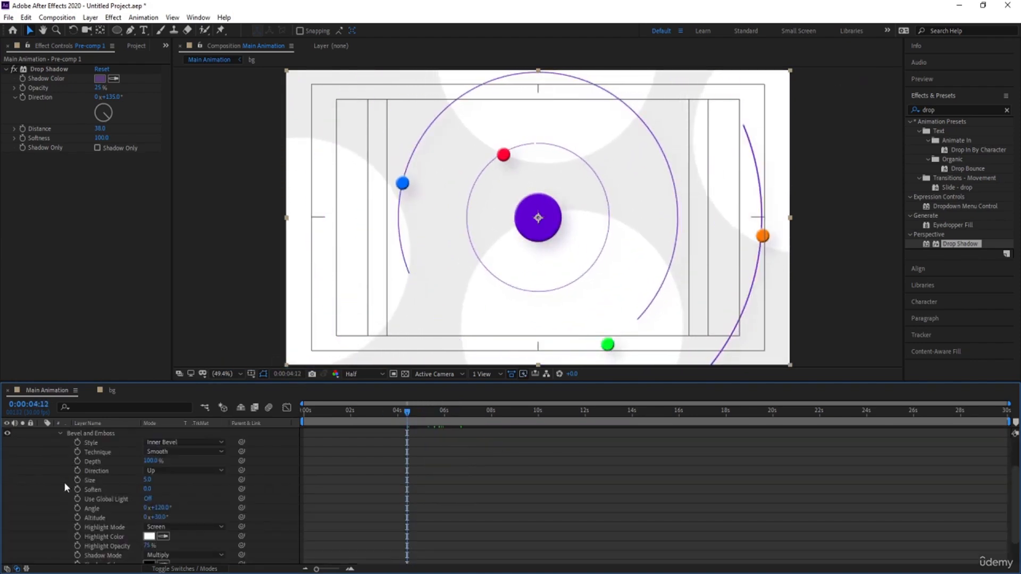
pyautogui.moveTo(148, 482); pyautogui.dragTo(223, 505)
pyautogui.scroll(2, 90, 524)
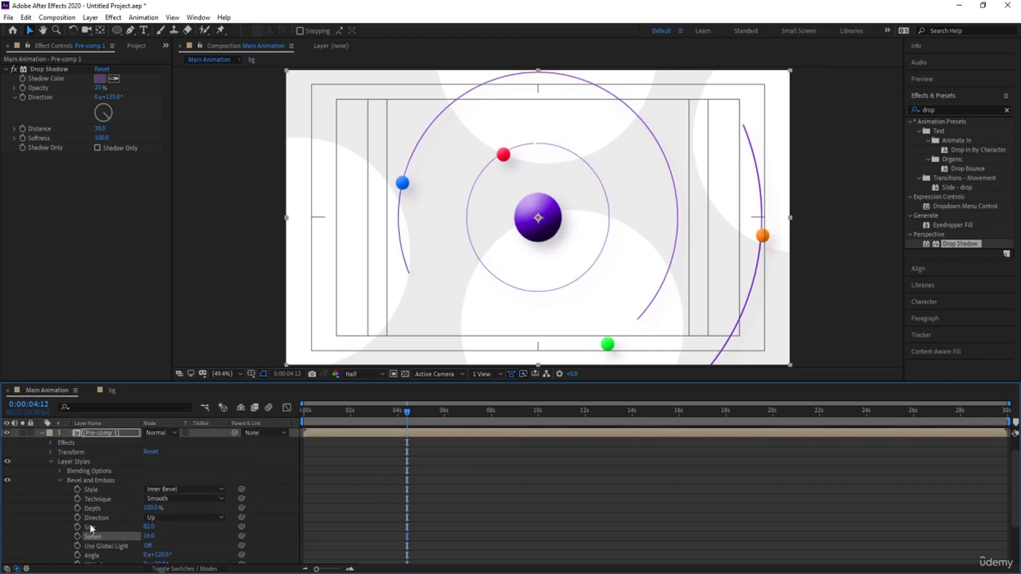
# Set the bevel's shadow color to purple 6C00FF and lower its highlight opacity to about 58%.
pyautogui.scroll(-4, 789, 500)
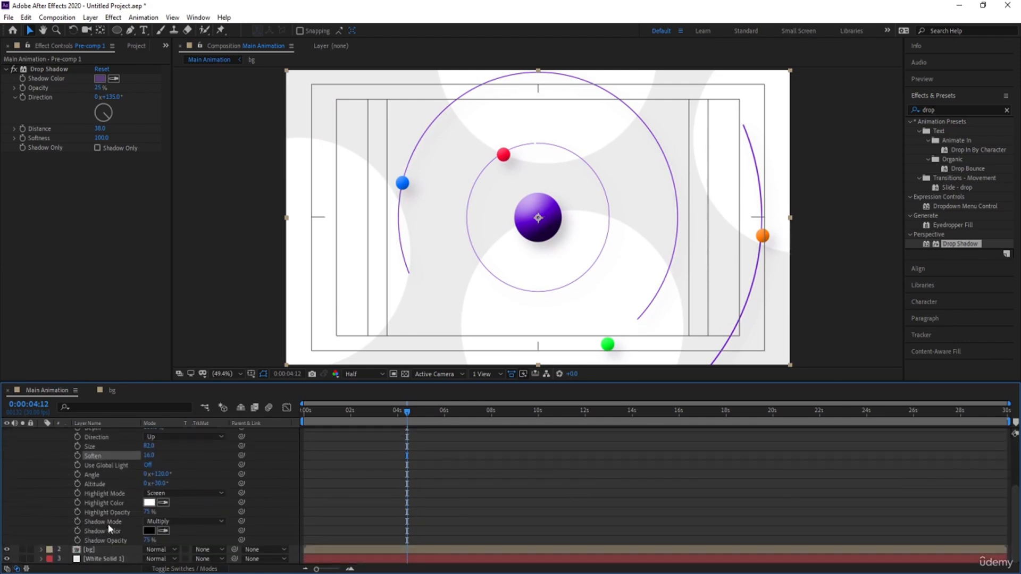
pyautogui.click(116, 522)
pyautogui.click(117, 531)
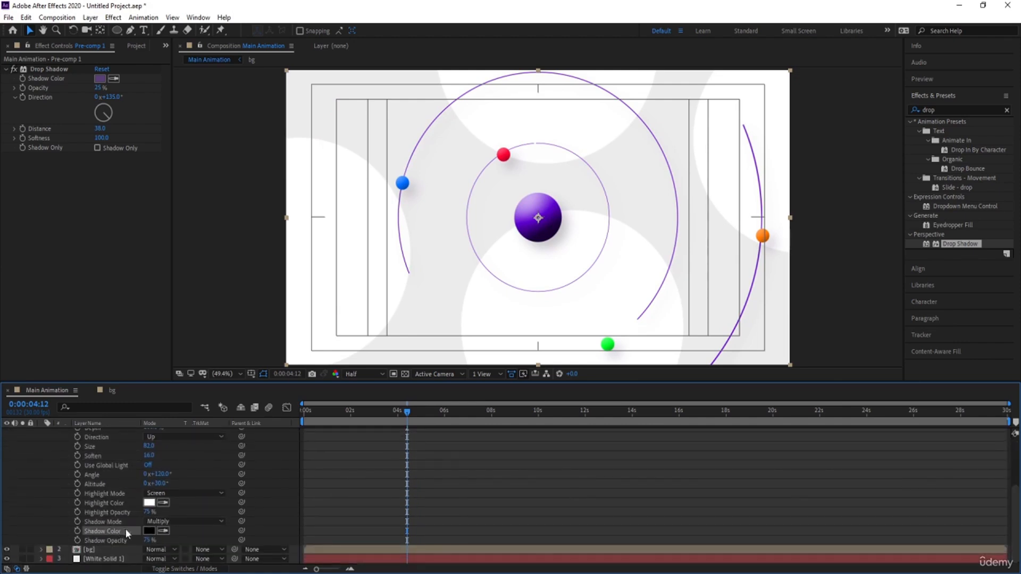
pyautogui.click(150, 531)
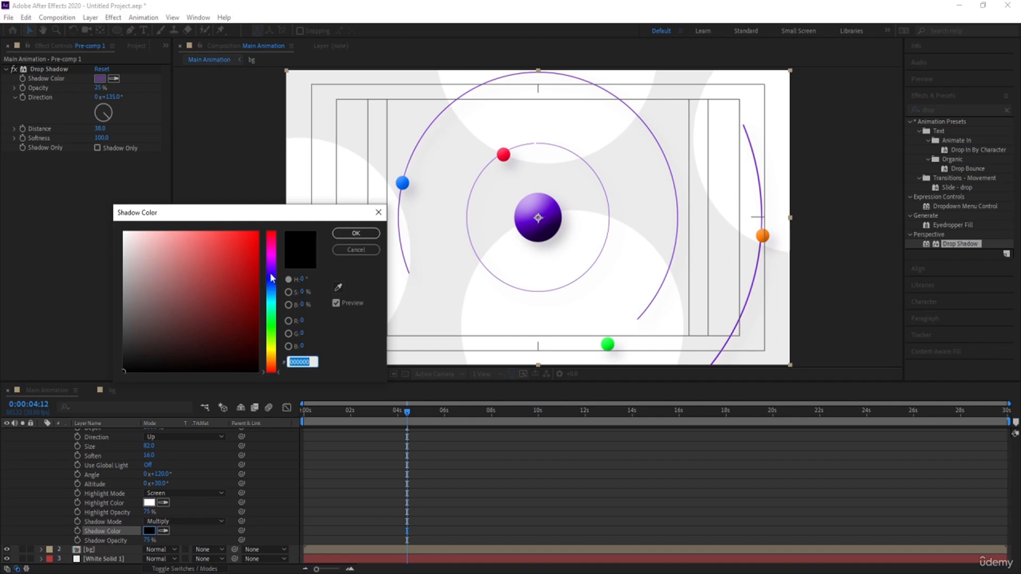
pyautogui.click(272, 269)
pyautogui.moveTo(220, 286); pyautogui.dragTo(258, 223)
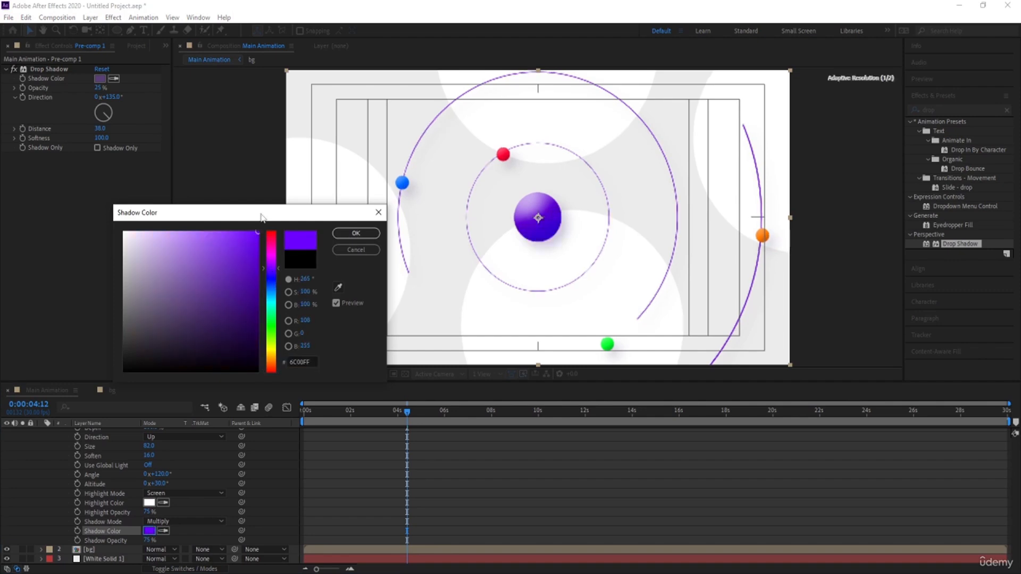
pyautogui.click(343, 235)
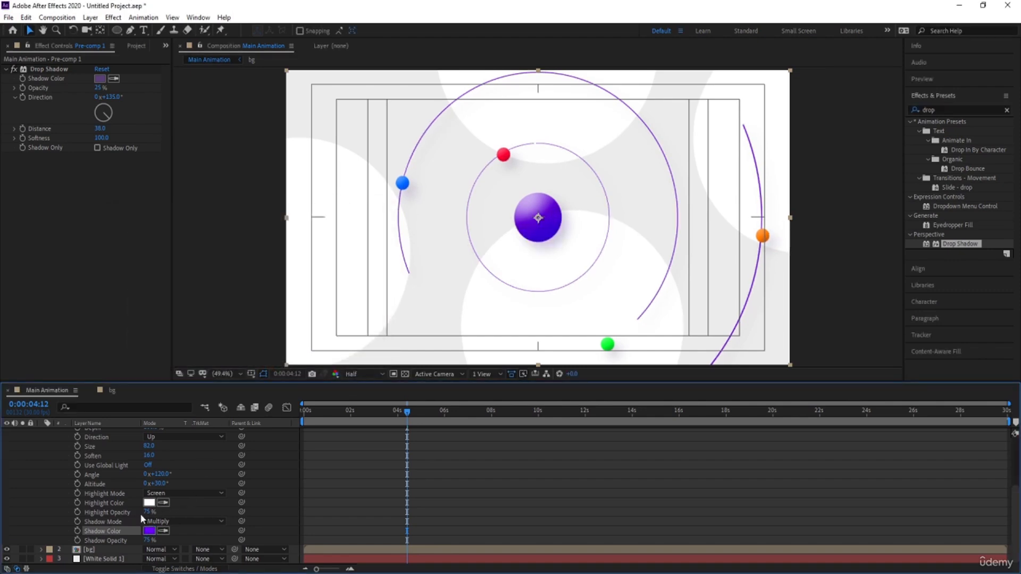
pyautogui.moveTo(146, 514); pyautogui.dragTo(138, 516)
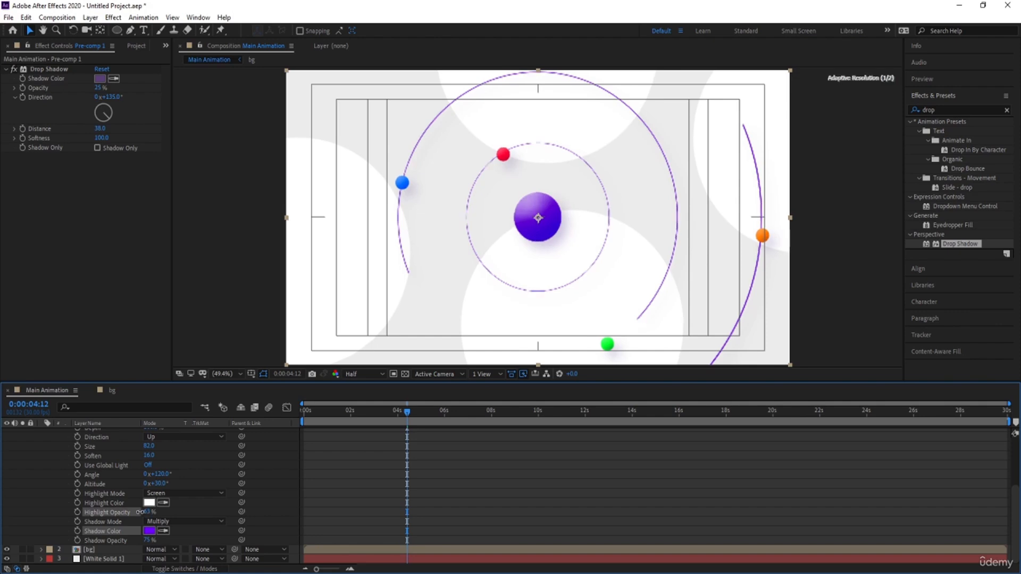
pyautogui.click(388, 465)
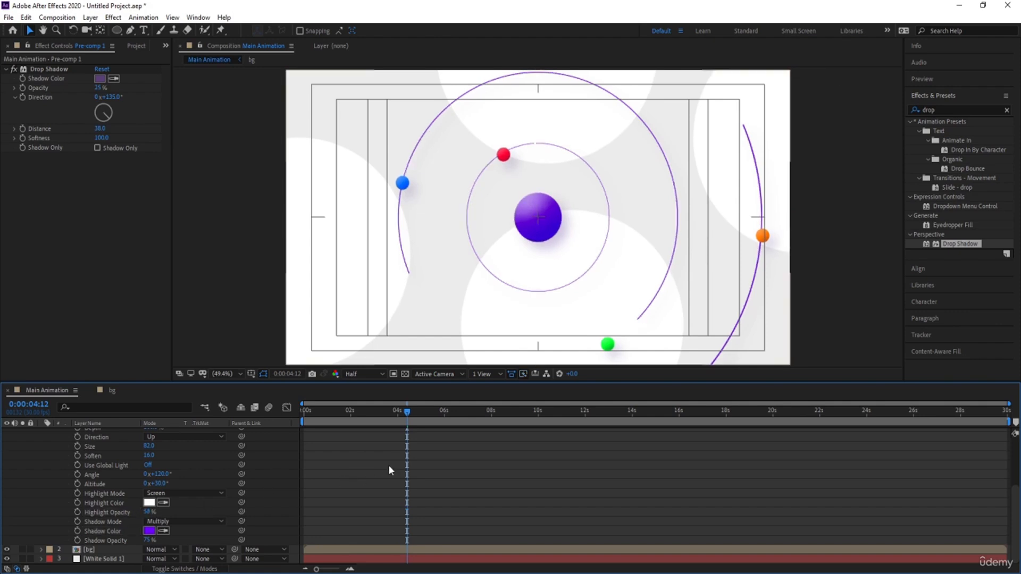
# Preview the bevelled animation through the logo reveal and park the playhead at 0:00:06:21.
pyautogui.press('space')
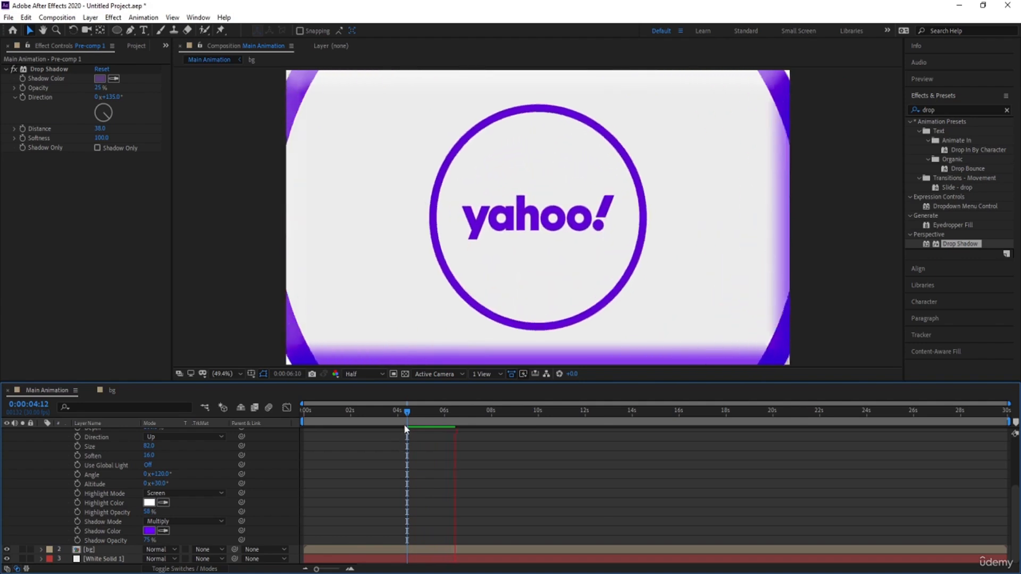
pyautogui.press('space')
pyautogui.moveTo(449, 411); pyautogui.dragTo(460, 410)
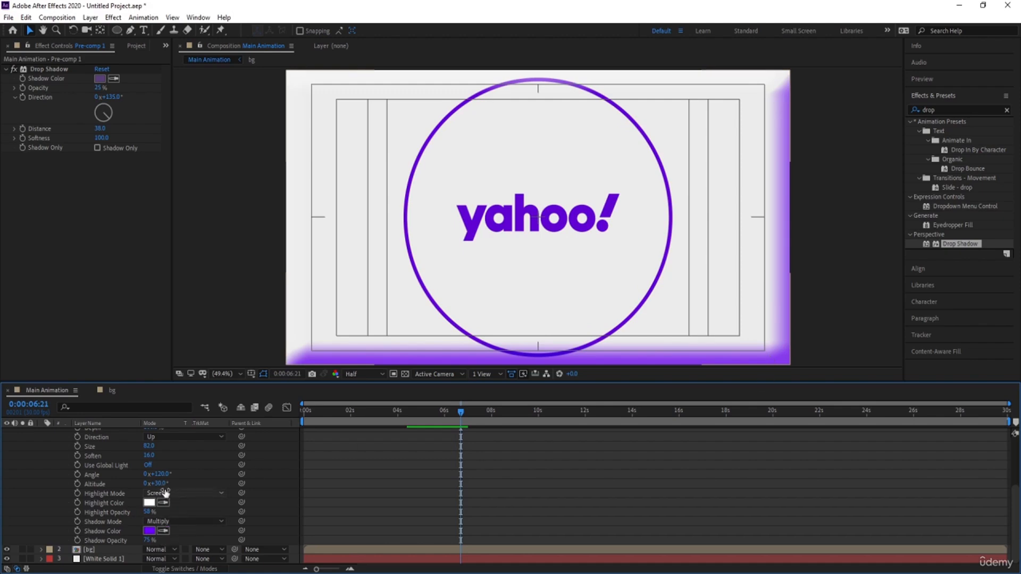
# Try a bevel altitude of 91°, undo it, and set the bevel's shadow opacity to 0%.
pyautogui.moveTo(163, 484); pyautogui.dragTo(187, 480)
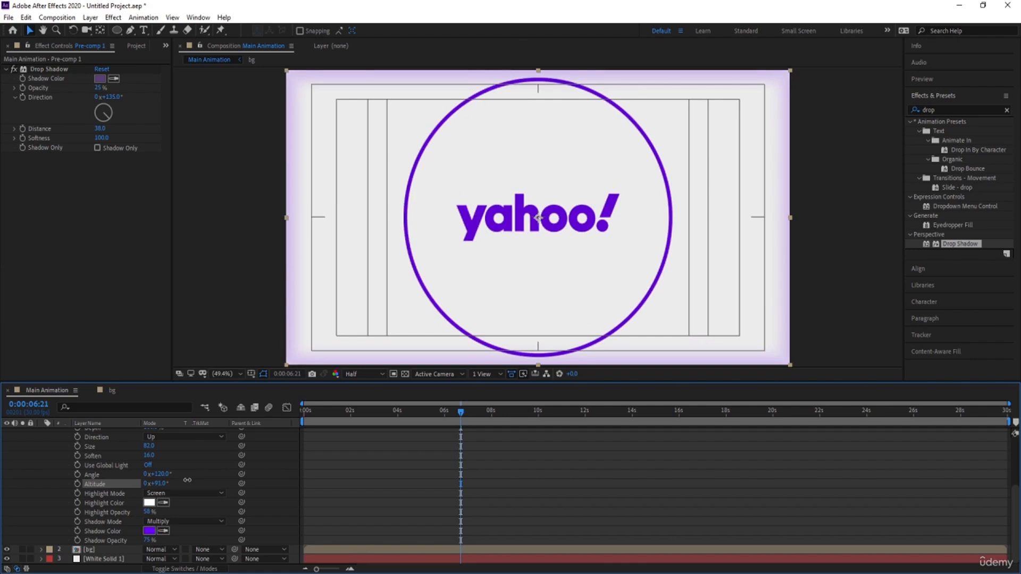
pyautogui.hotkey('ctrl', 'z')
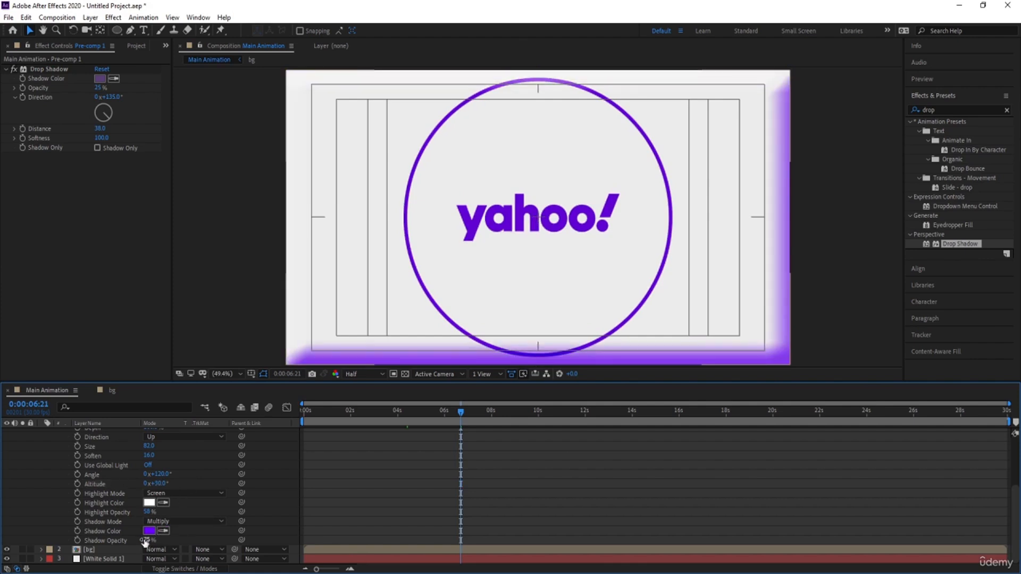
pyautogui.moveTo(146, 542); pyautogui.dragTo(34, 541)
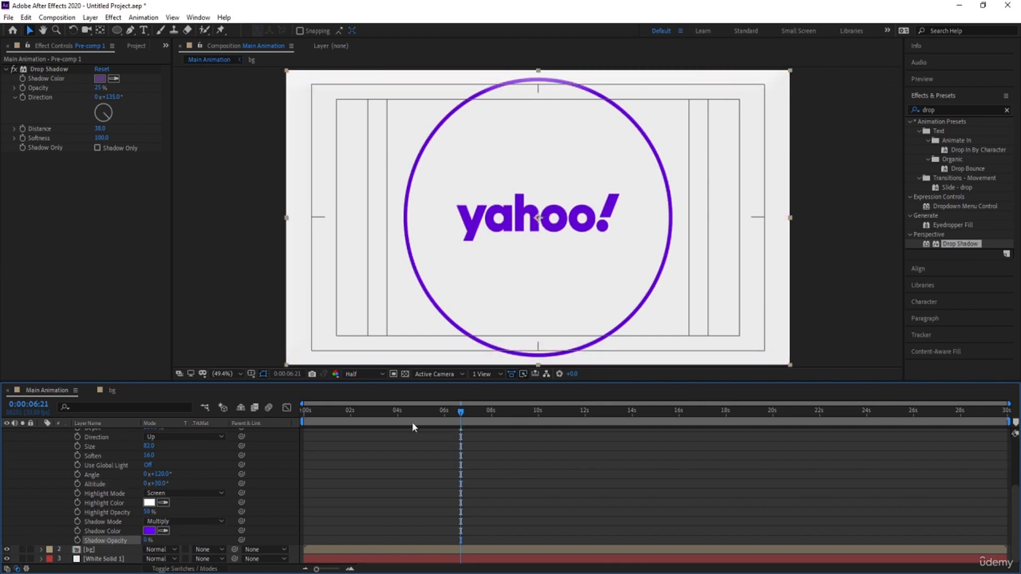
# Preview the full animation from the first frame through the logo reveal, and collapse the pre-composed layer's properties.
pyautogui.moveTo(429, 420); pyautogui.dragTo(290, 433)
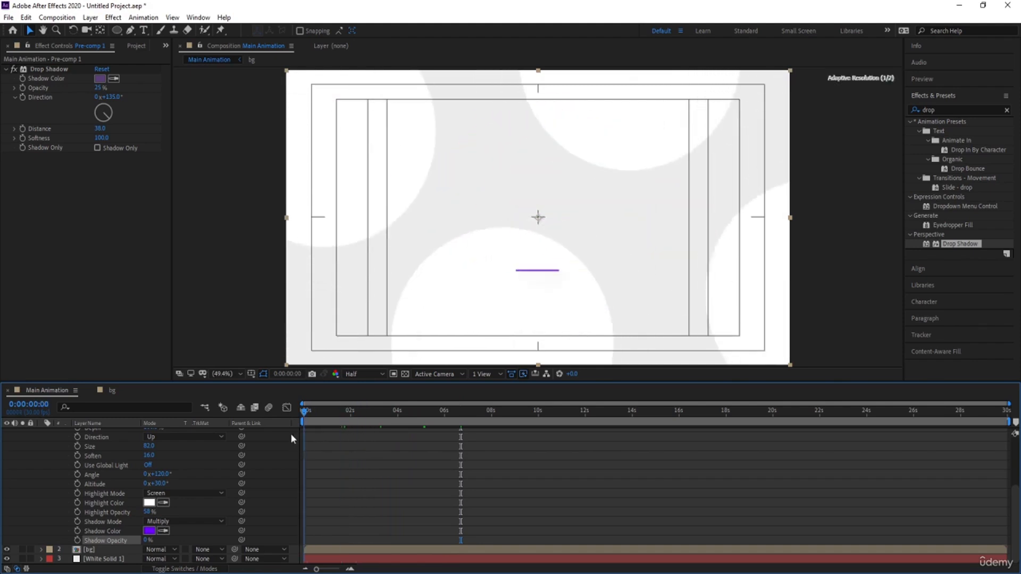
pyautogui.press('space')
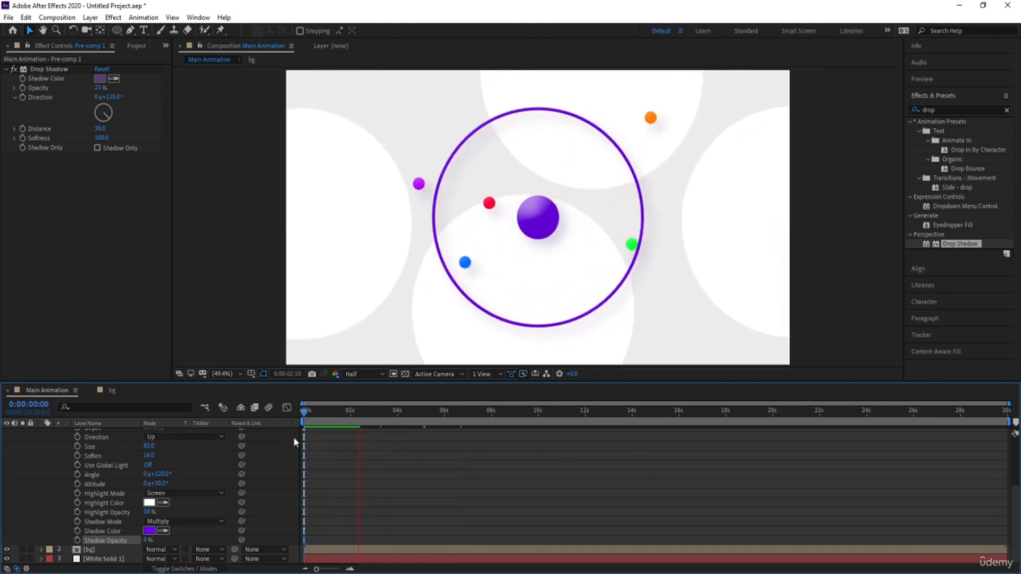
pyautogui.press('space')
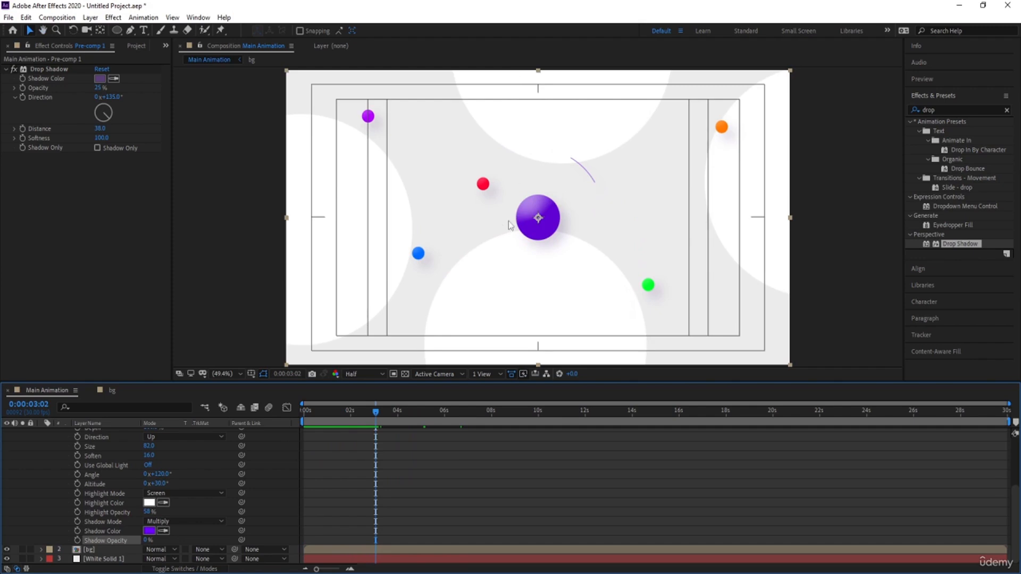
pyautogui.press('space')
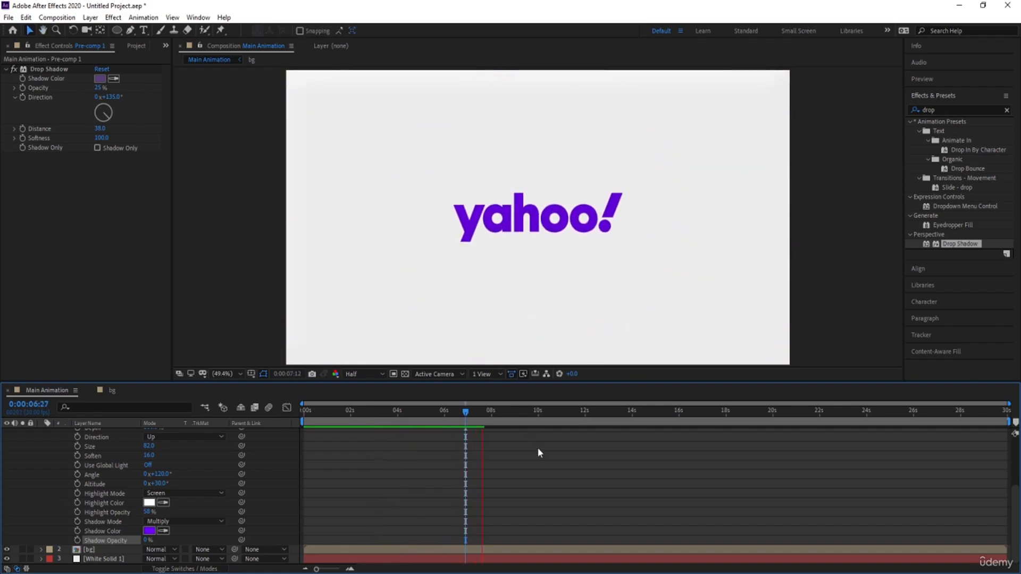
pyautogui.press('space')
pyautogui.press('space')
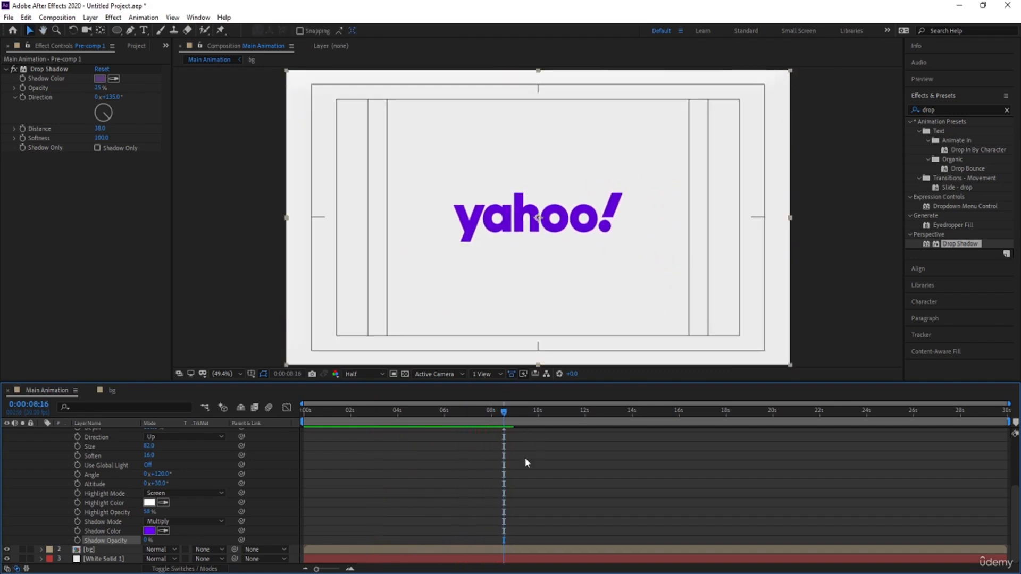
pyautogui.click(525, 460)
pyautogui.press('u')
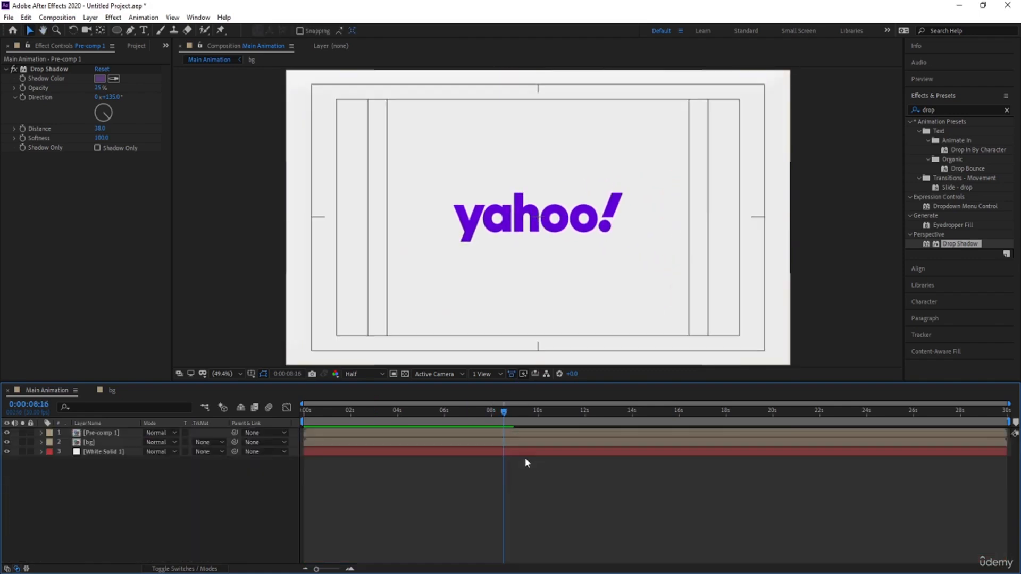